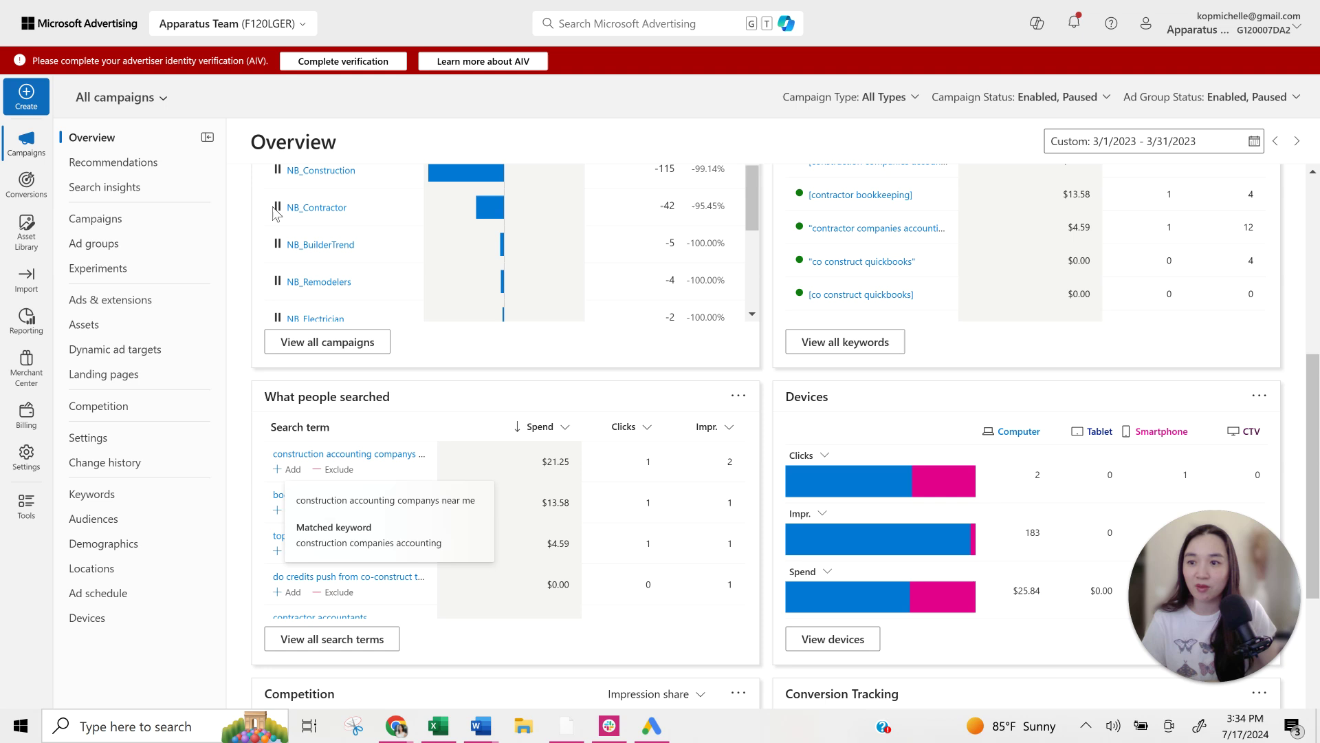
Launch Import from Google Ads from the left rail and continue past the Google sign-in step
mouse_move(34, 284)
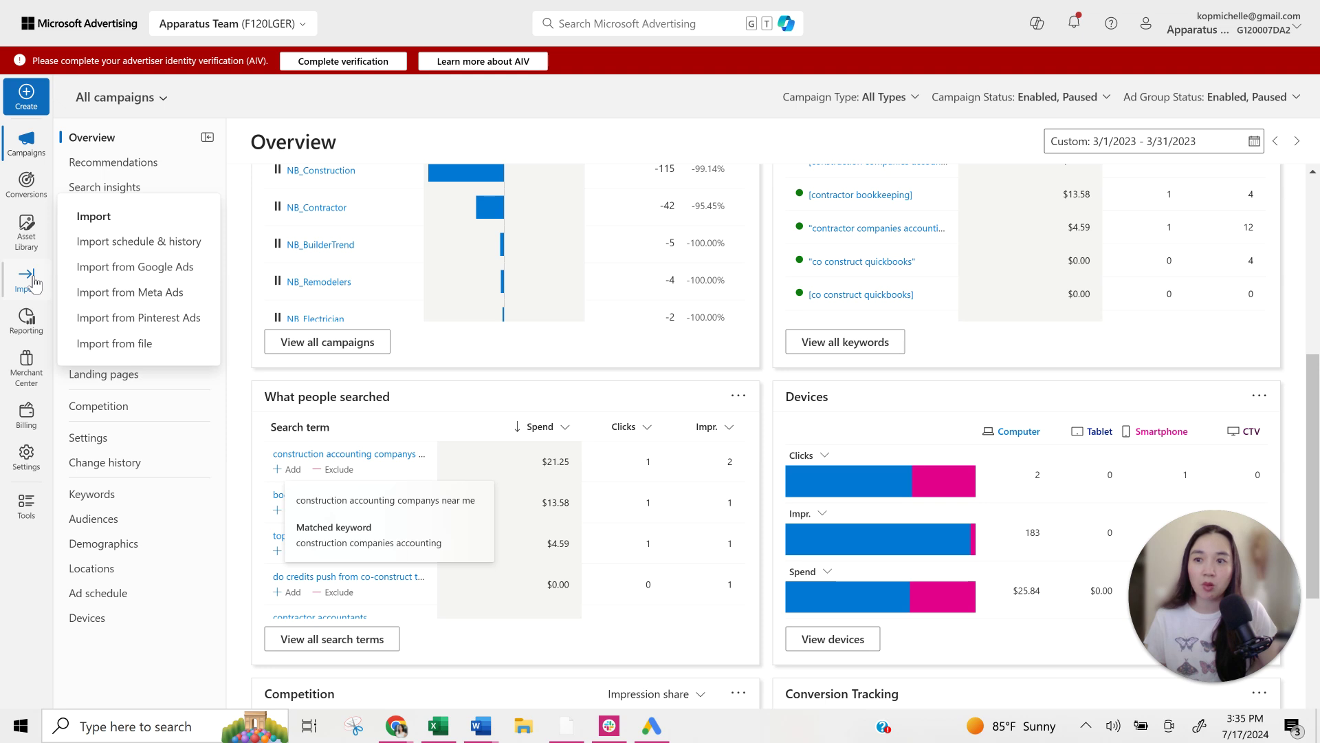
click(98, 275)
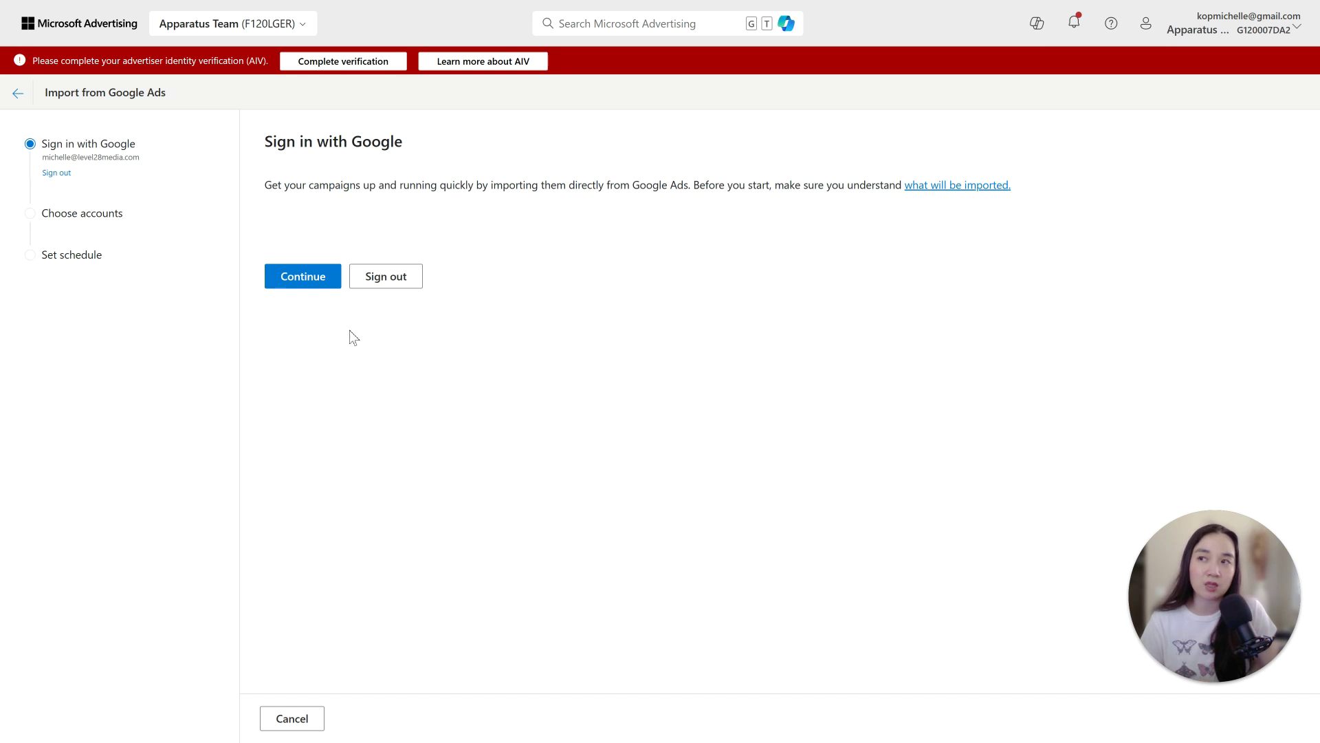
click(315, 287)
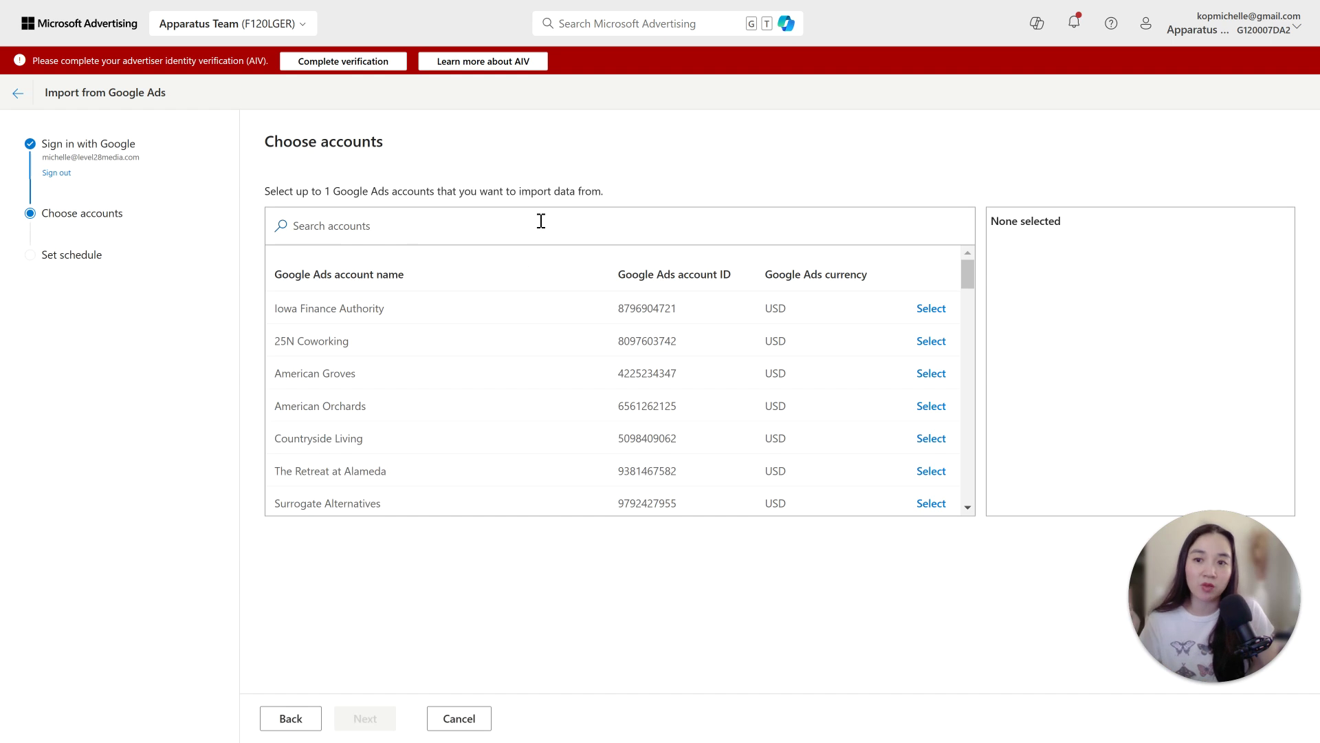
Search accounts for 'appar', select the Apparatus Team Google Ads account, and advance to import settings
click(541, 221)
text(appar)
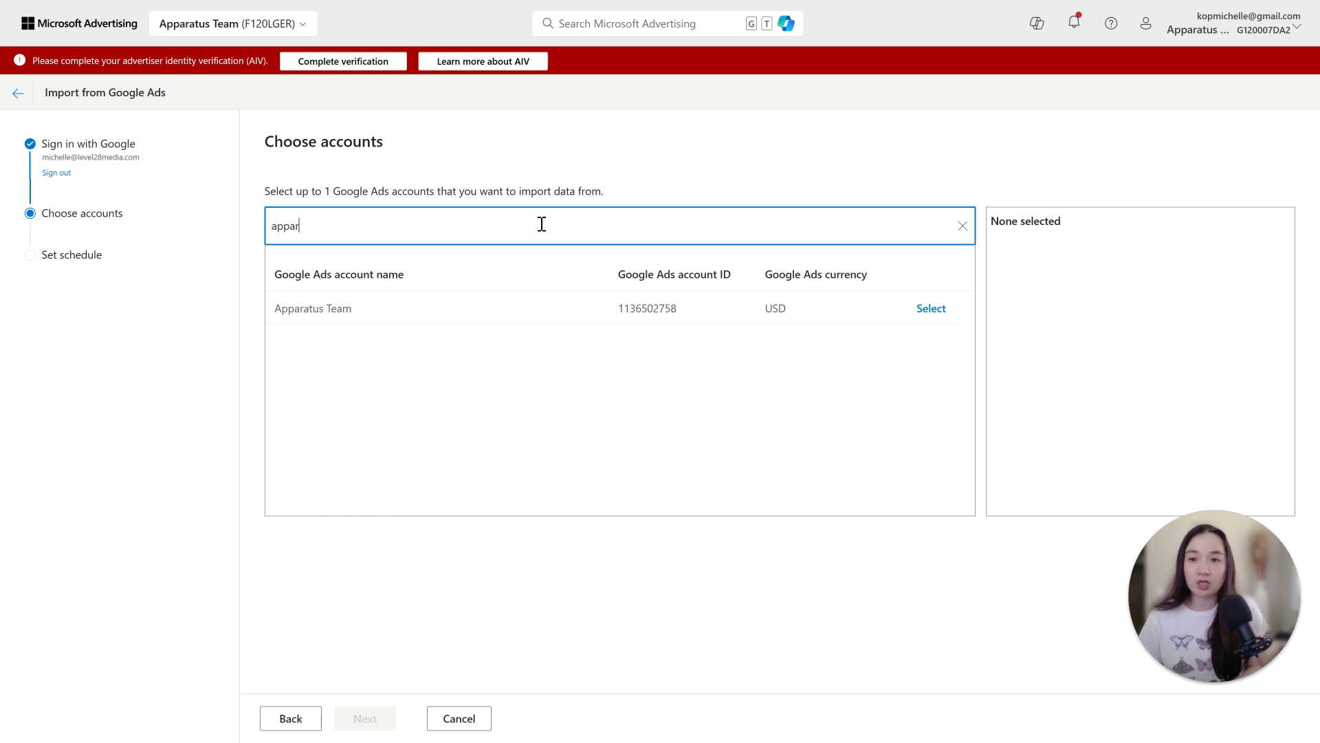
click(936, 308)
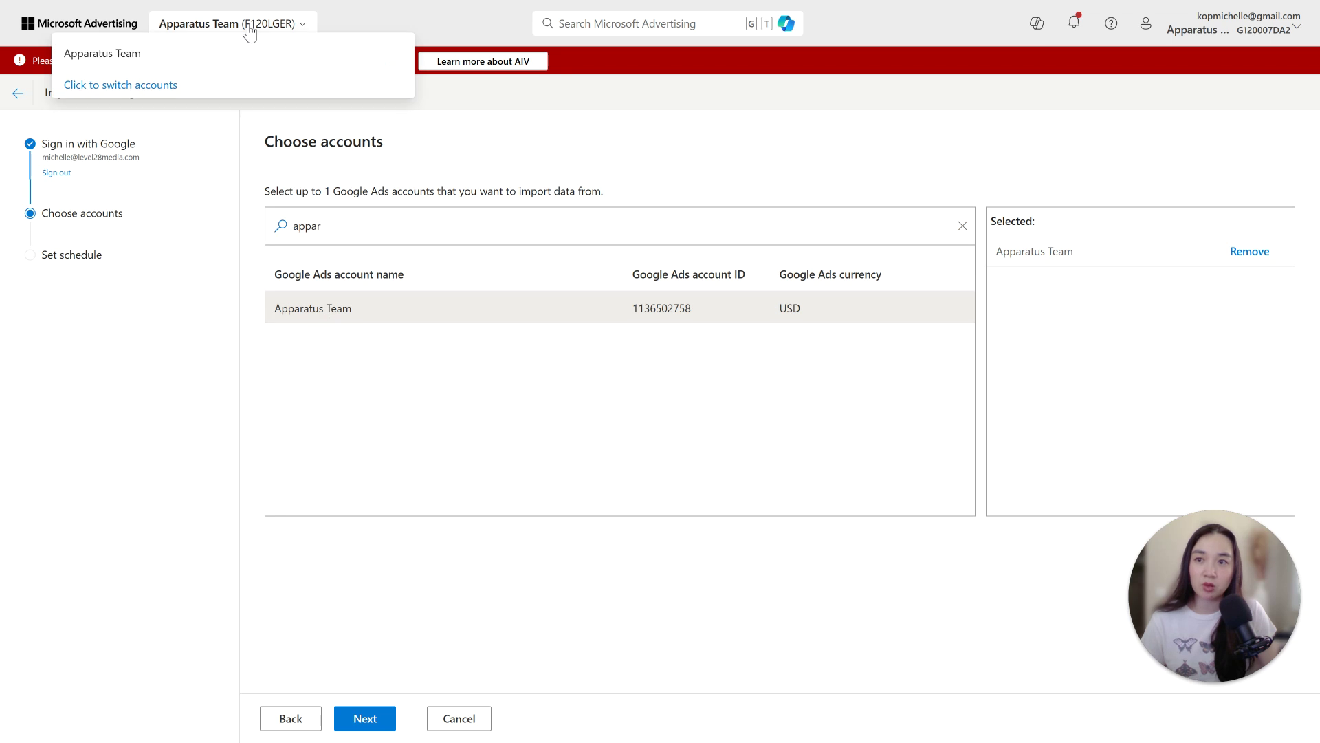
click(375, 717)
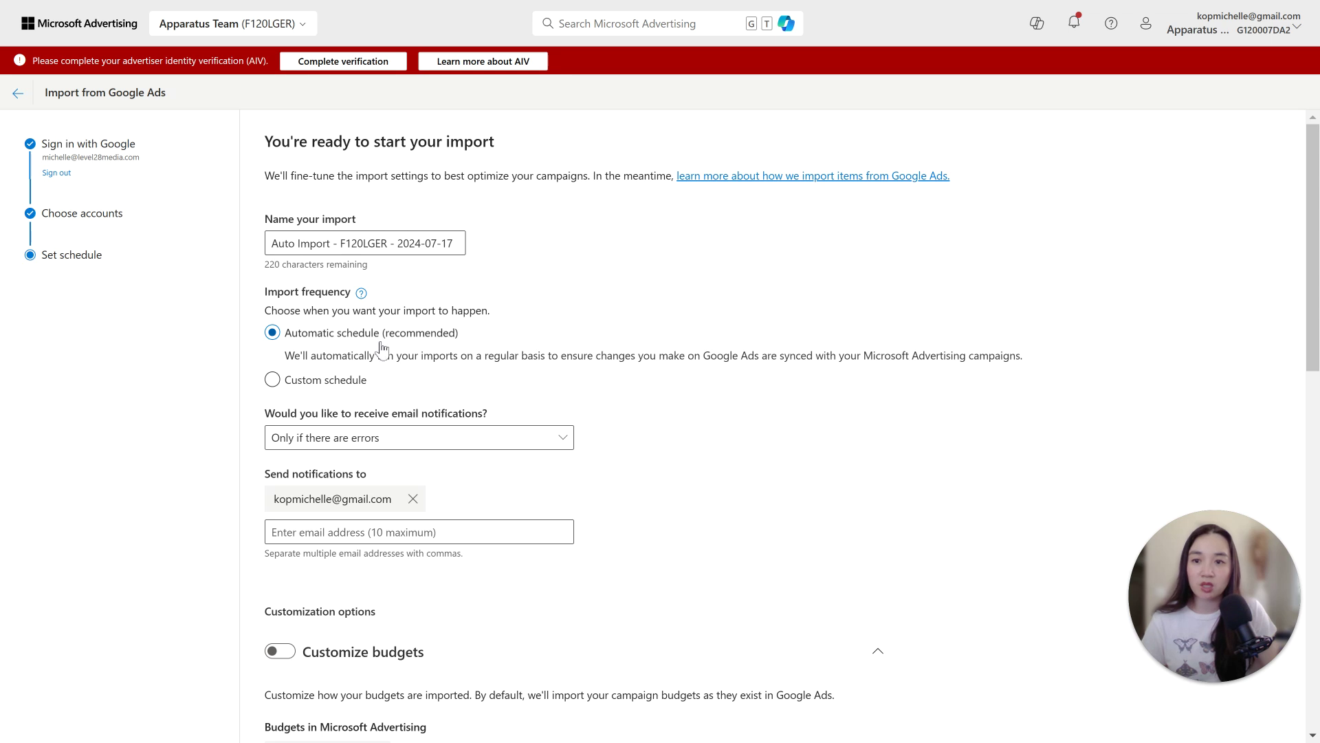
Switch import frequency to a Custom schedule, named Daily Import - F120LGER - 2024-07-17
scroll(415, 531, down, 7)
scroll(414, 531, down, 6)
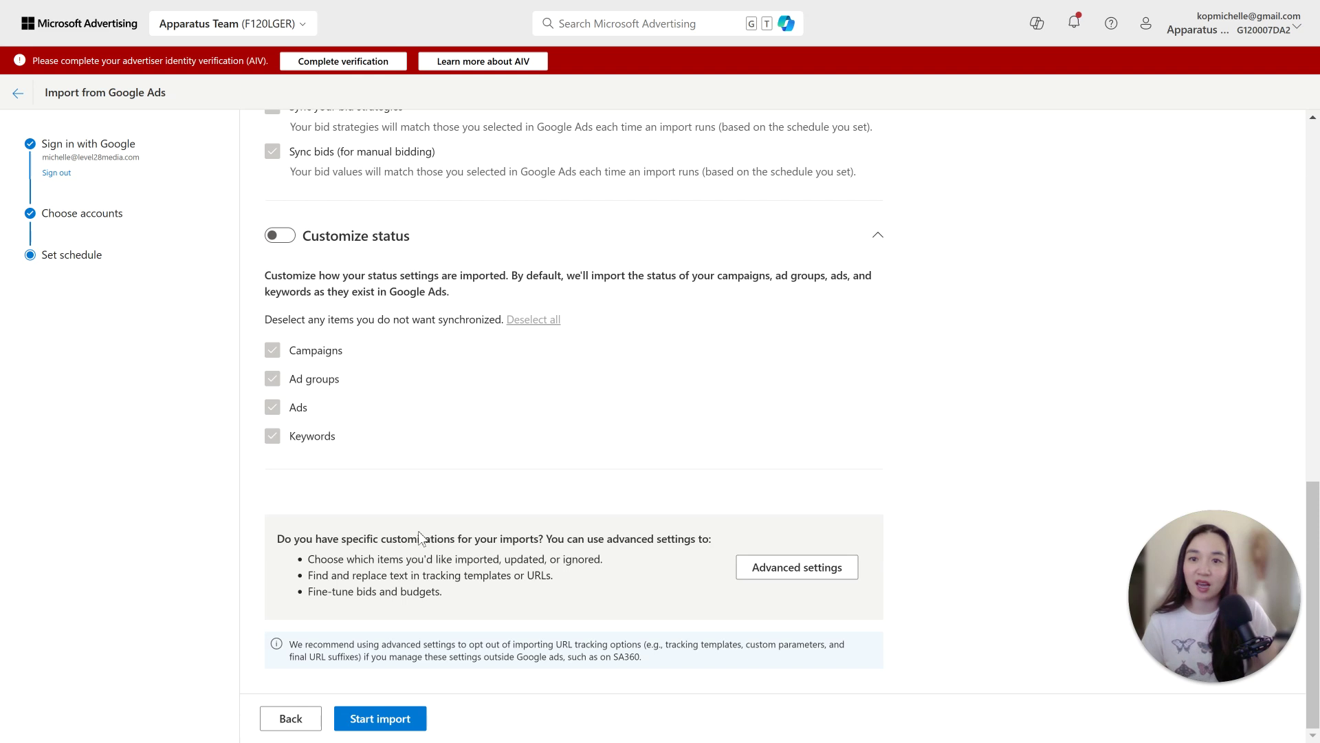
scroll(416, 540, up, 10)
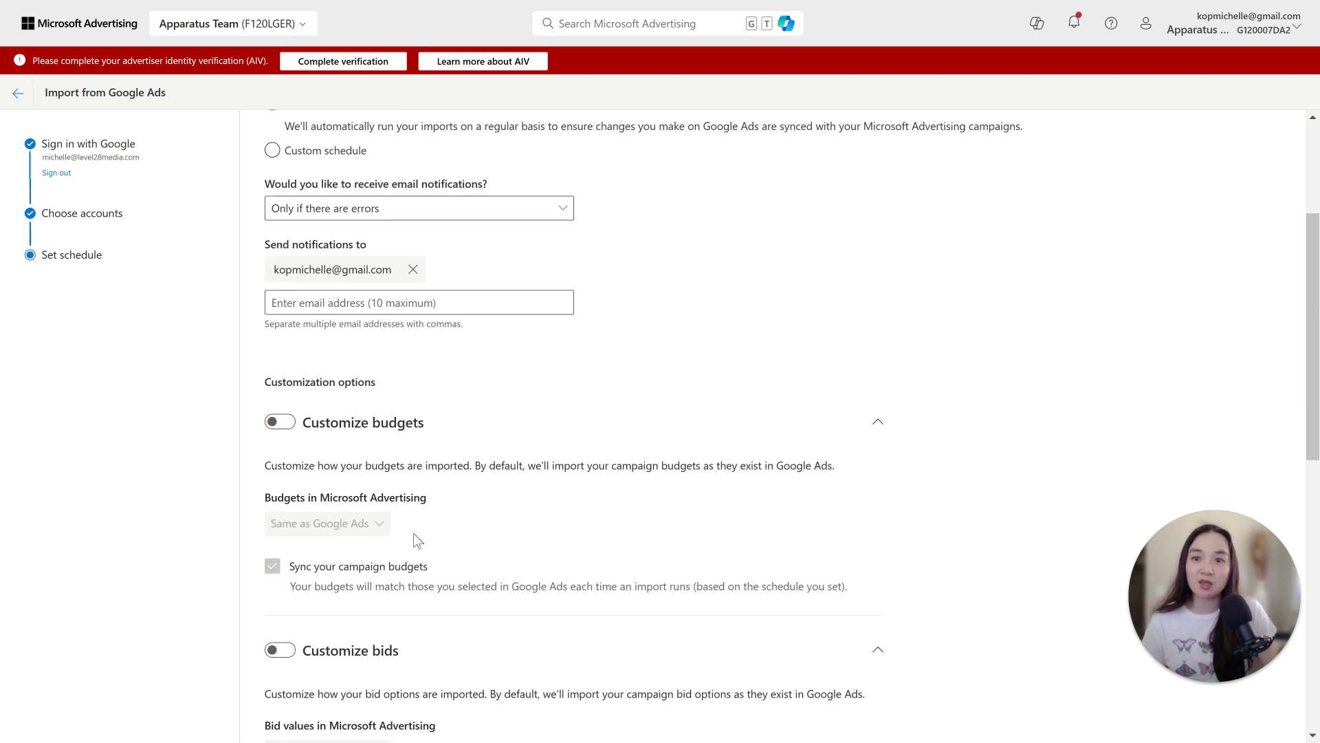
scroll(416, 539, up, 3)
click(420, 533)
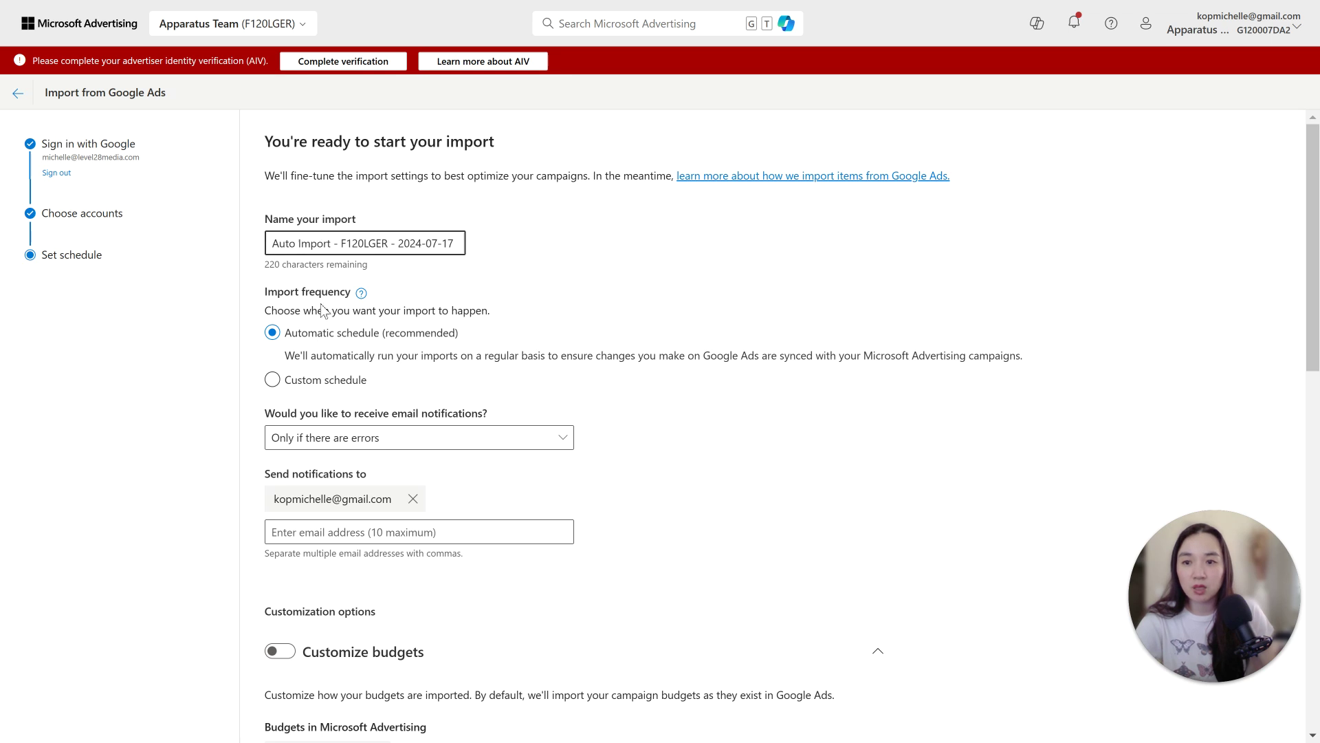
click(297, 383)
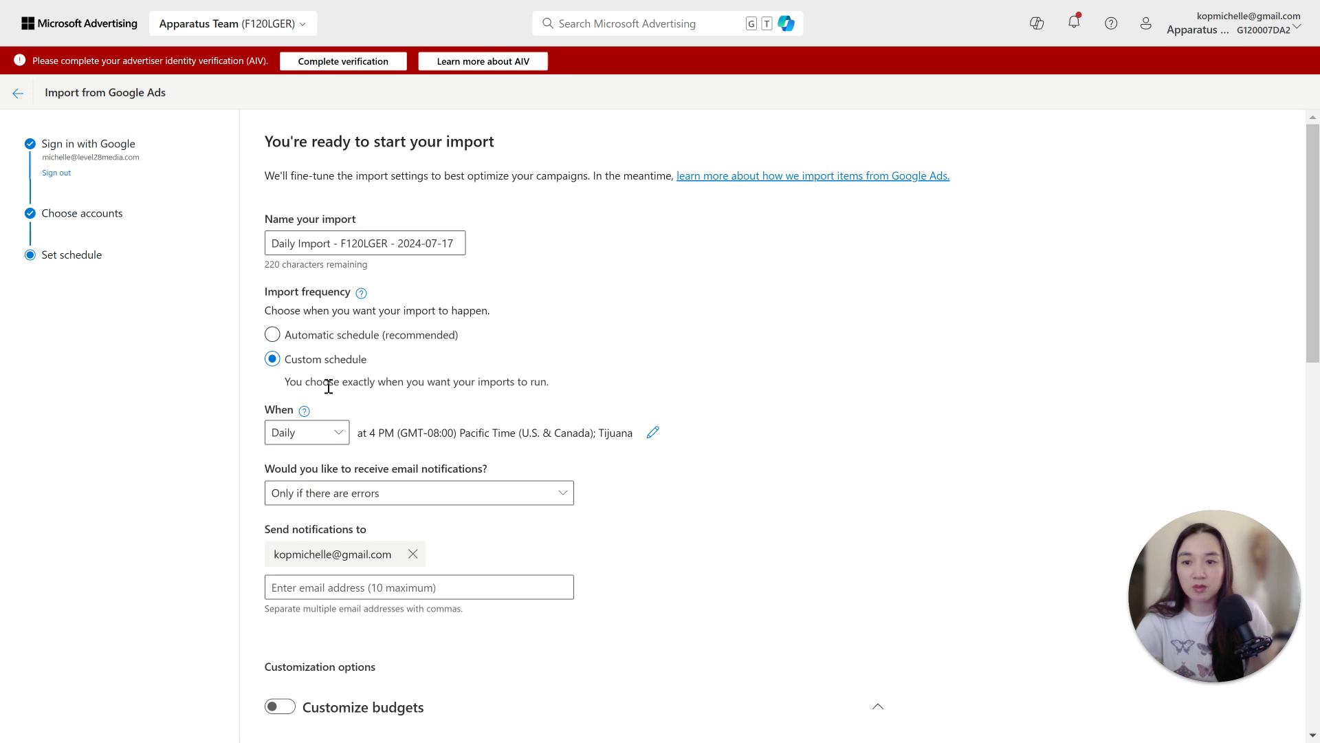
Change the custom schedule from Daily to Once now, renaming it Now Import - F120LGER - 2024-07-17
click(337, 435)
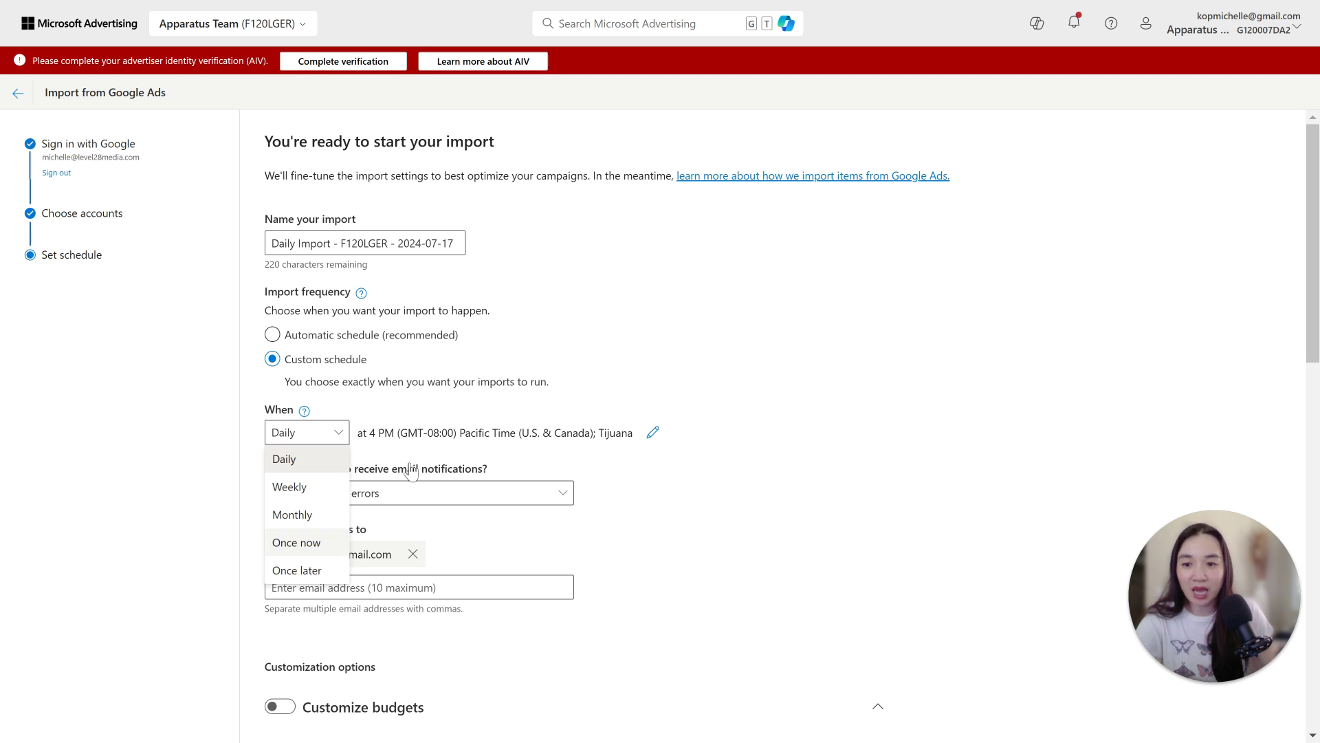
click(682, 411)
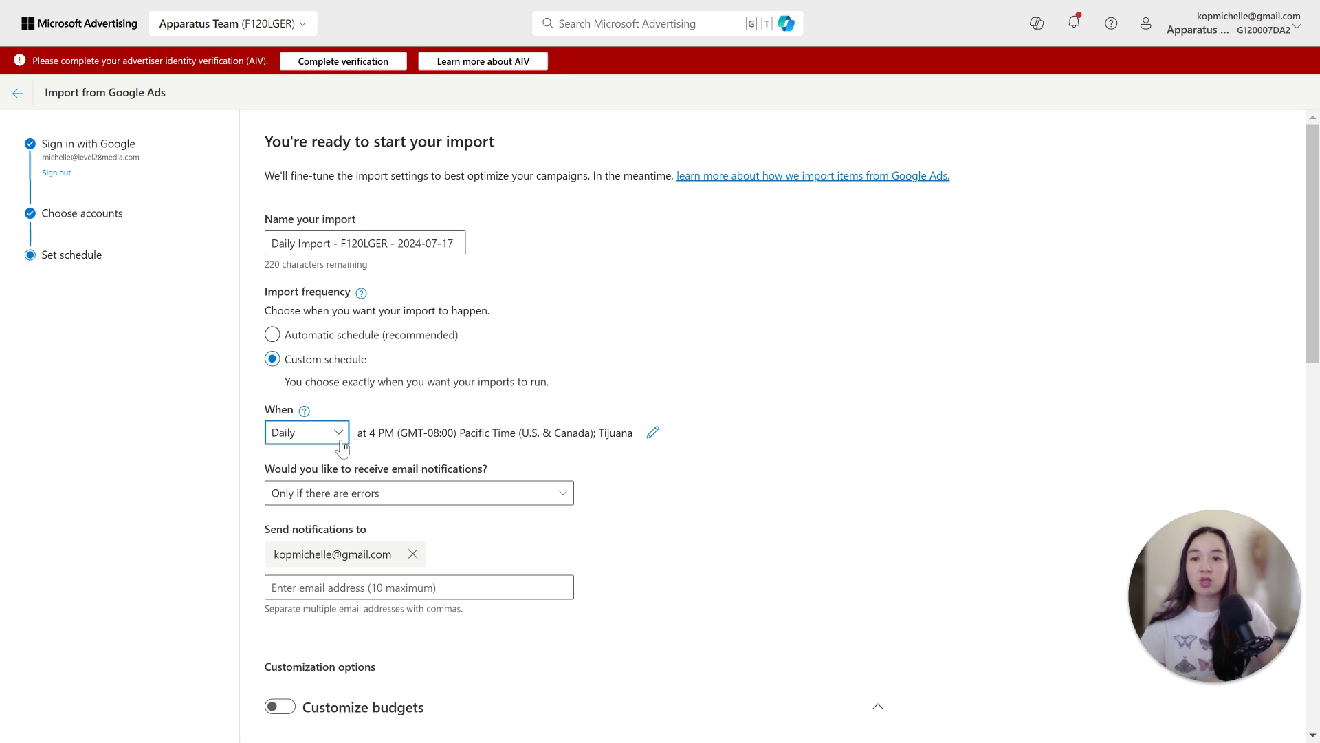
click(342, 445)
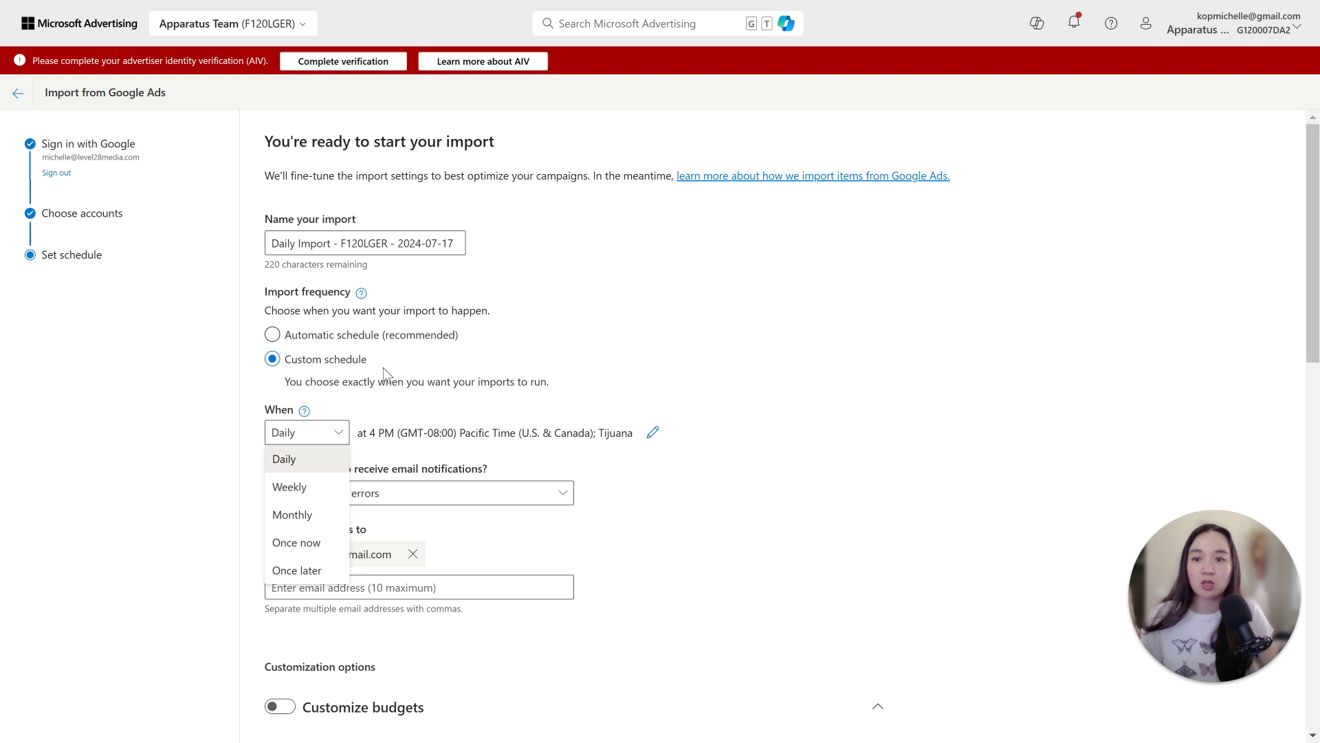
click(316, 543)
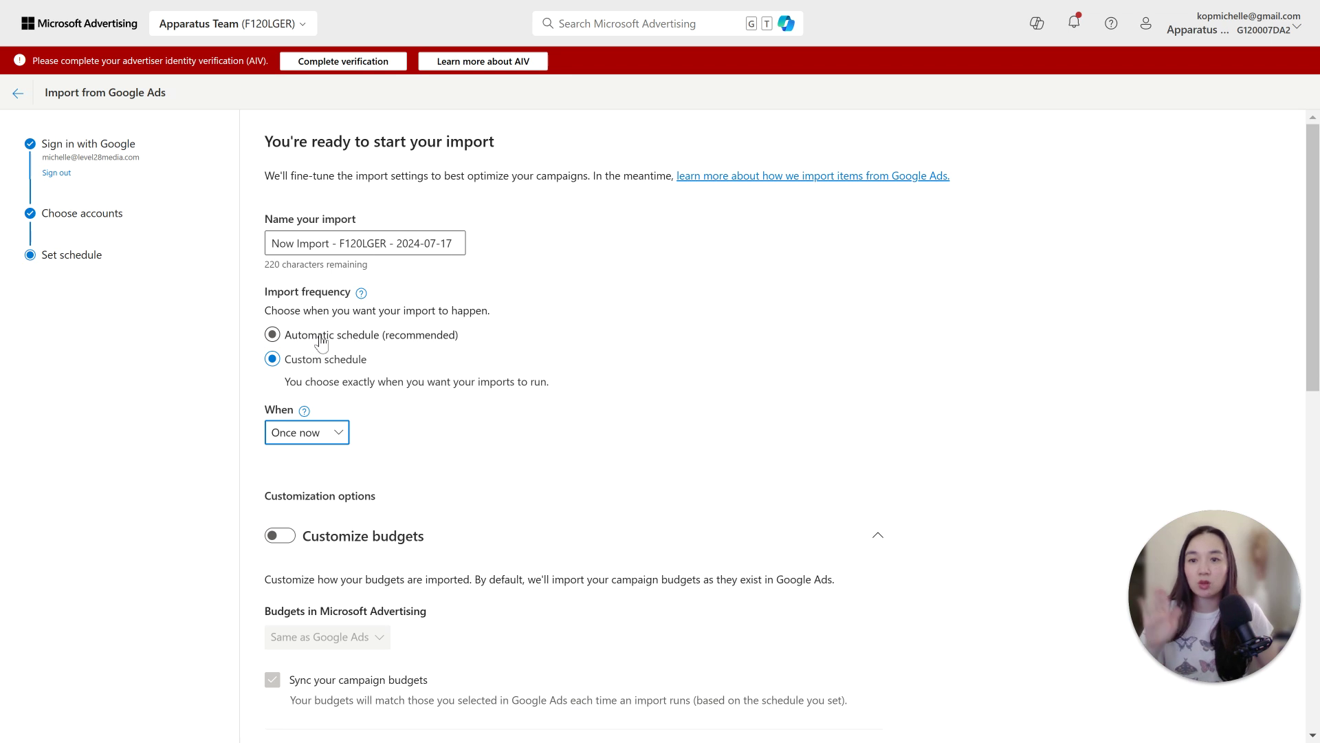
click(398, 340)
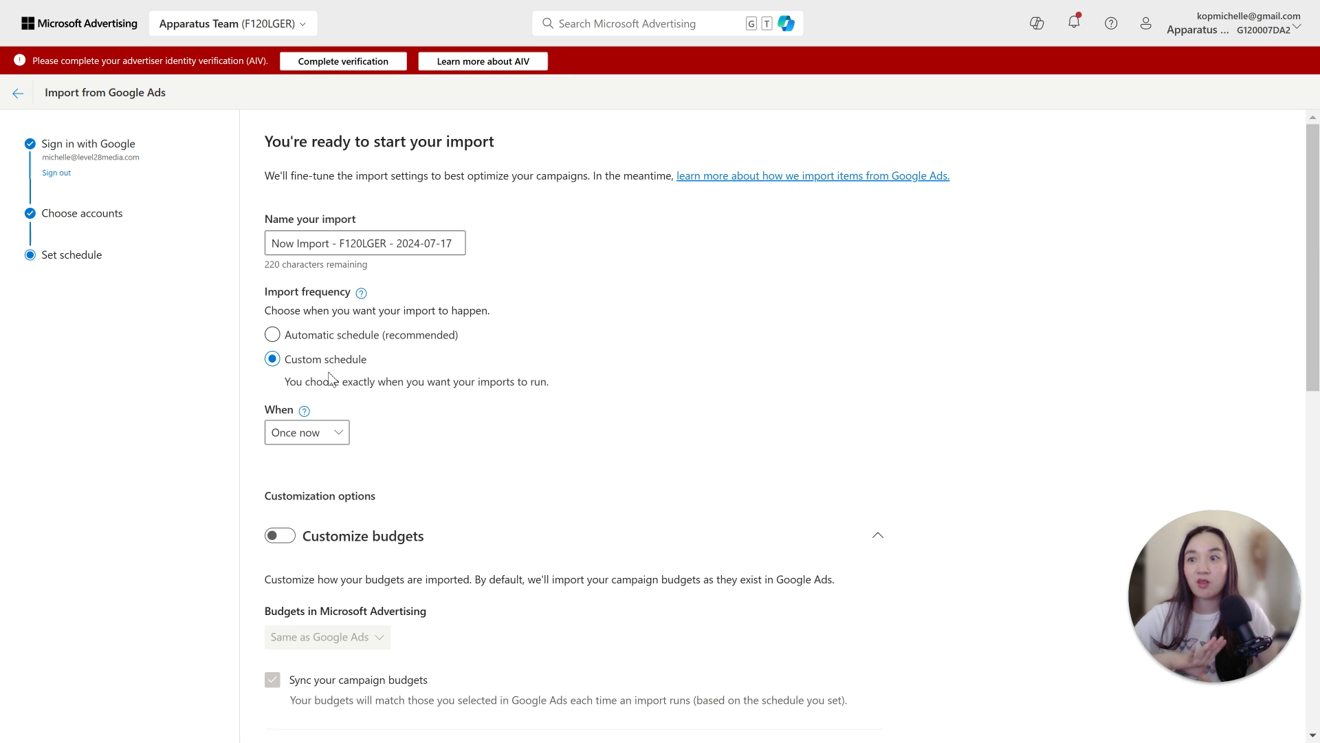
Leave Customize budgets off so budgets stay the same as in Google Ads
scroll(330, 376, down, 2)
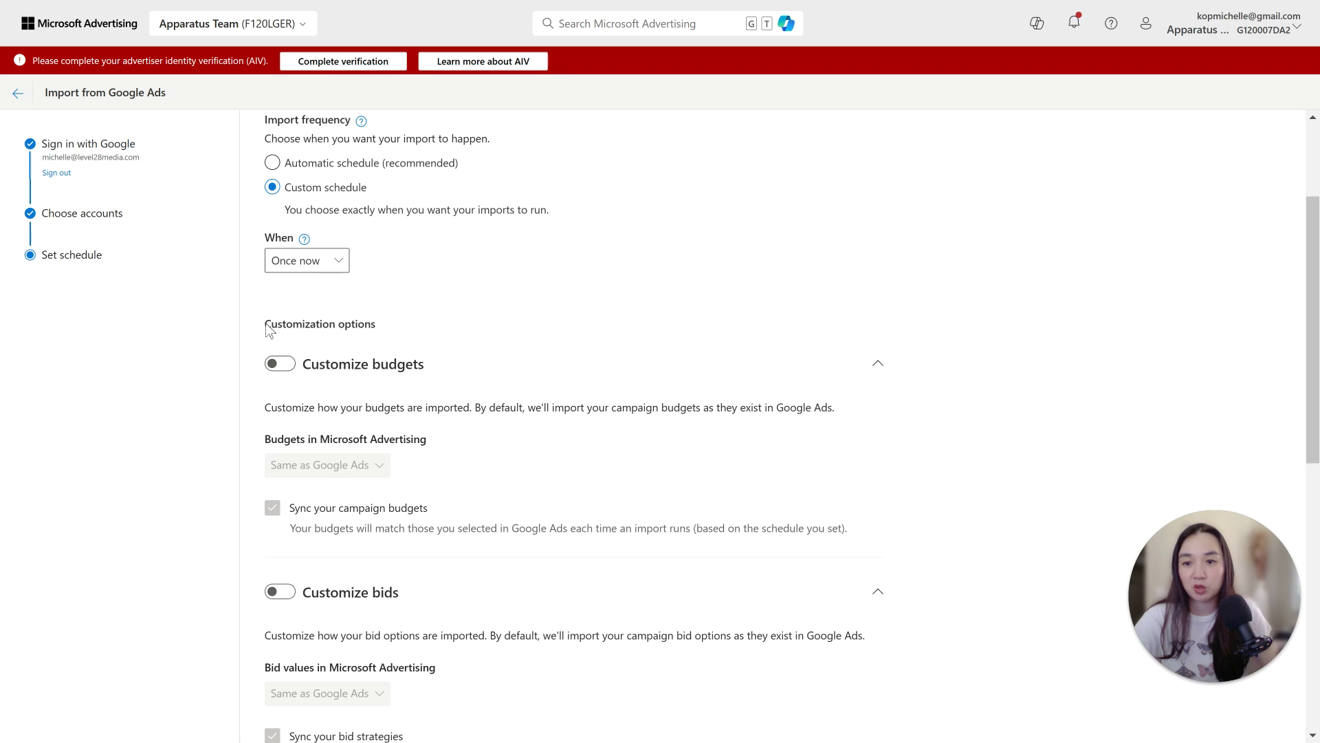
scroll(269, 329, down, 2)
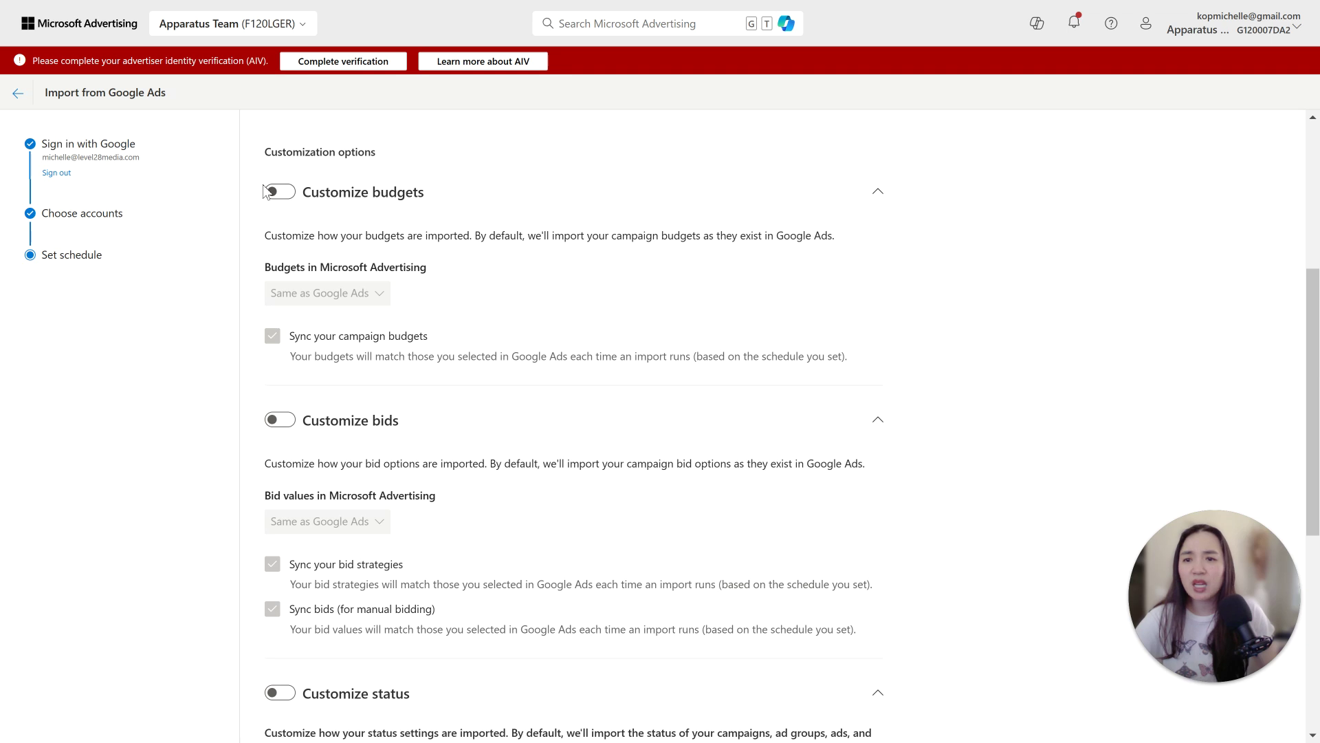
scroll(300, 460, down, 6)
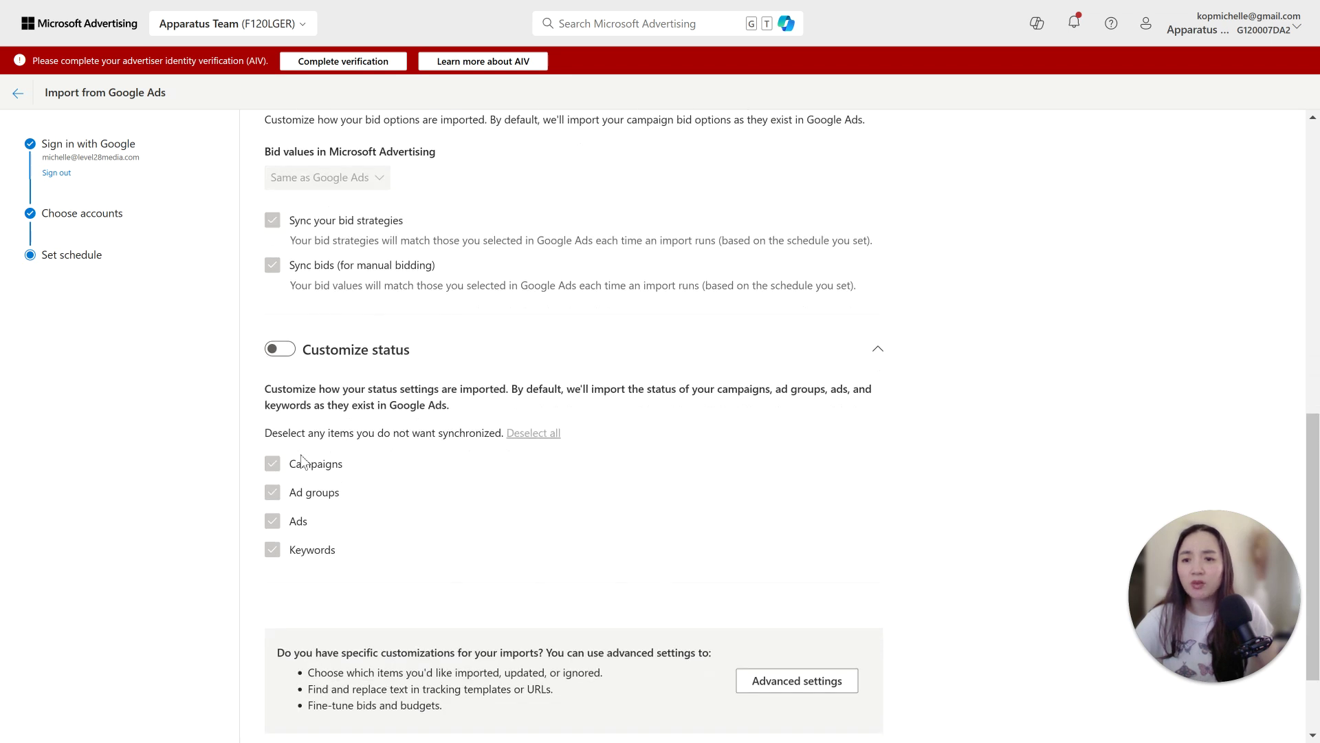
scroll(301, 461, up, 6)
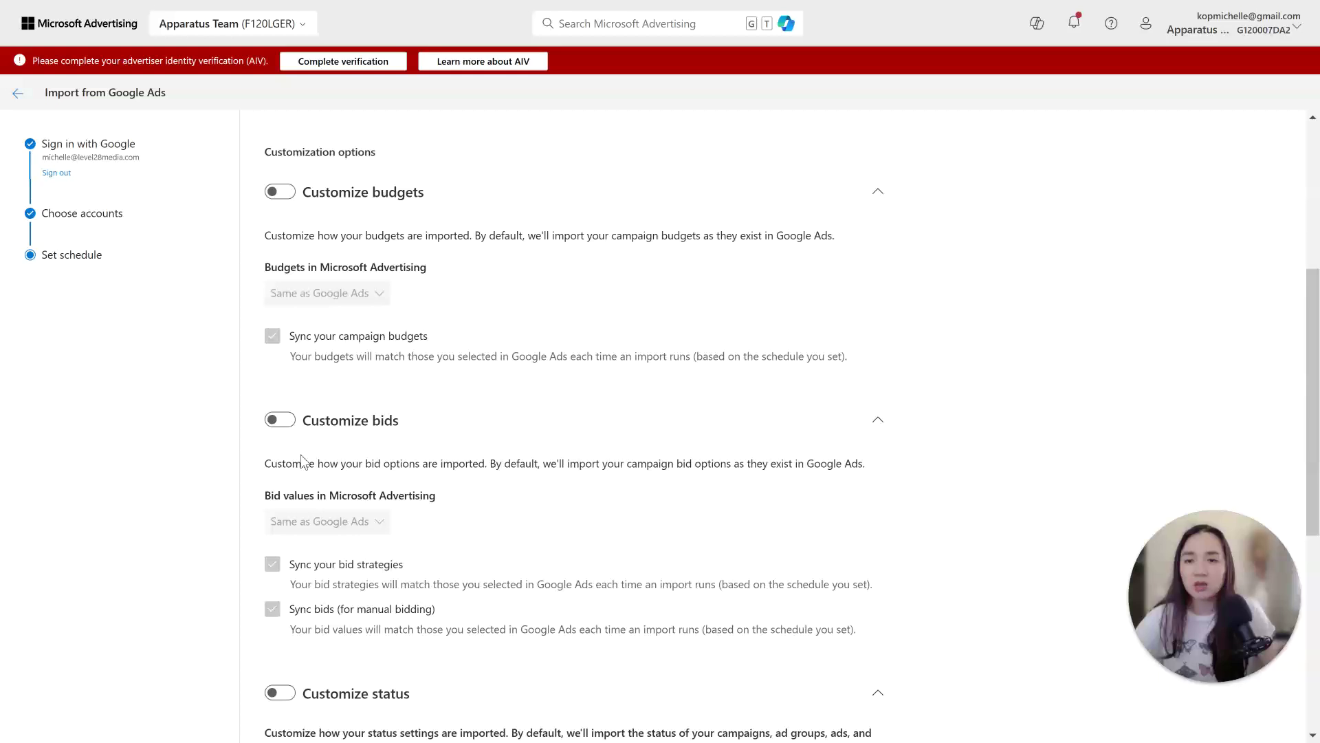
scroll(303, 460, down, 1)
scroll(303, 457, up, 1)
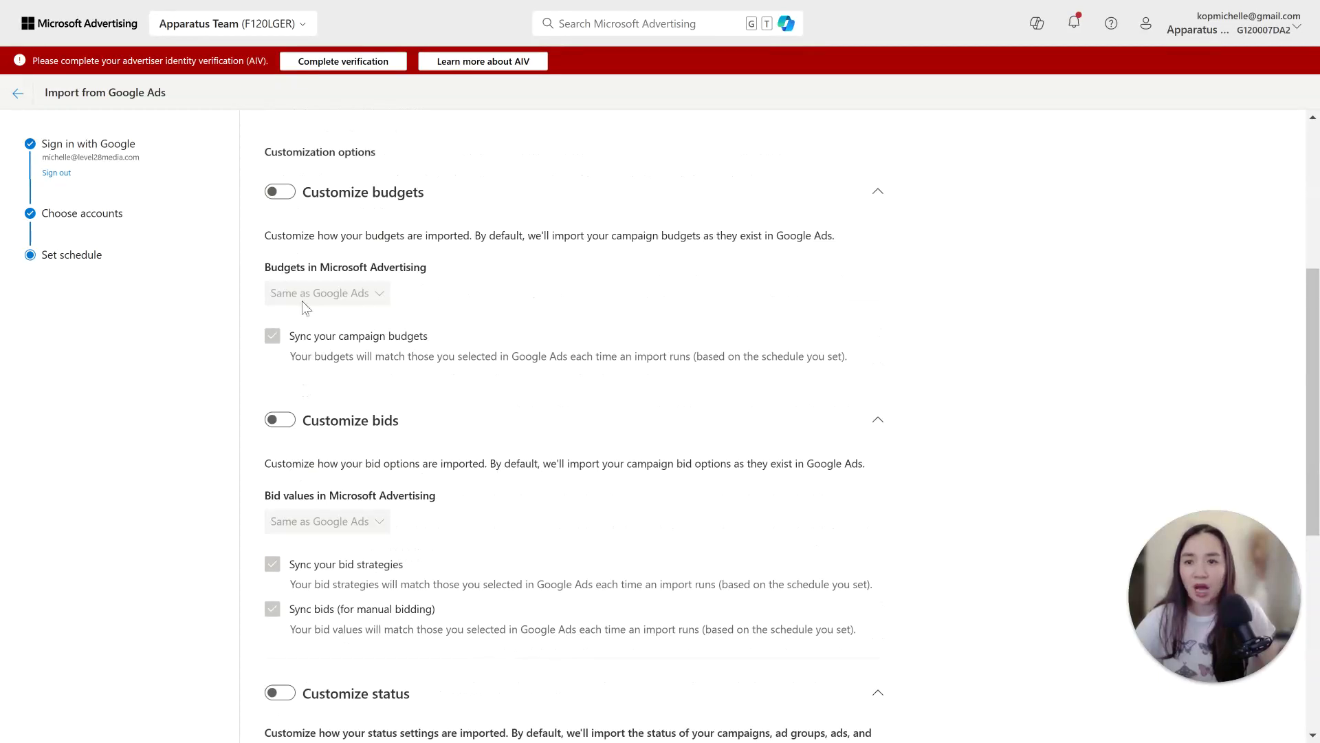
click(274, 196)
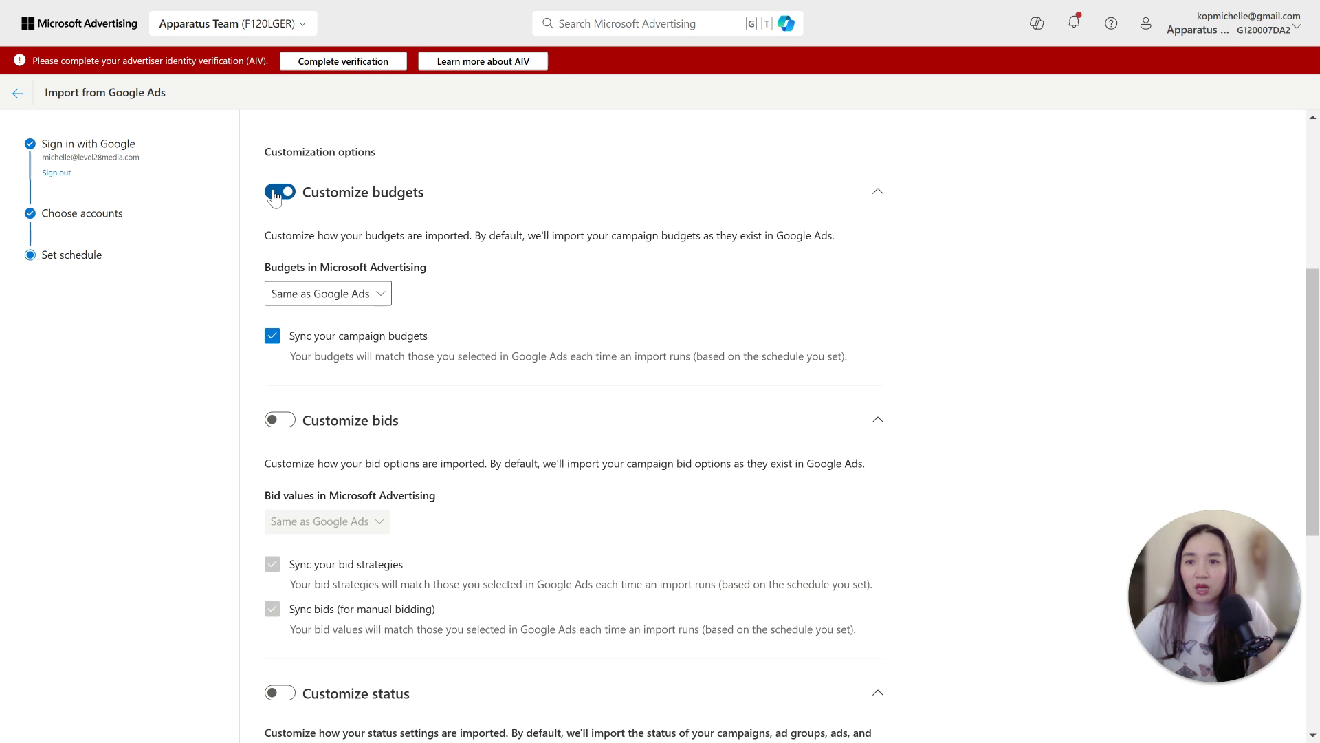
click(275, 194)
click(274, 194)
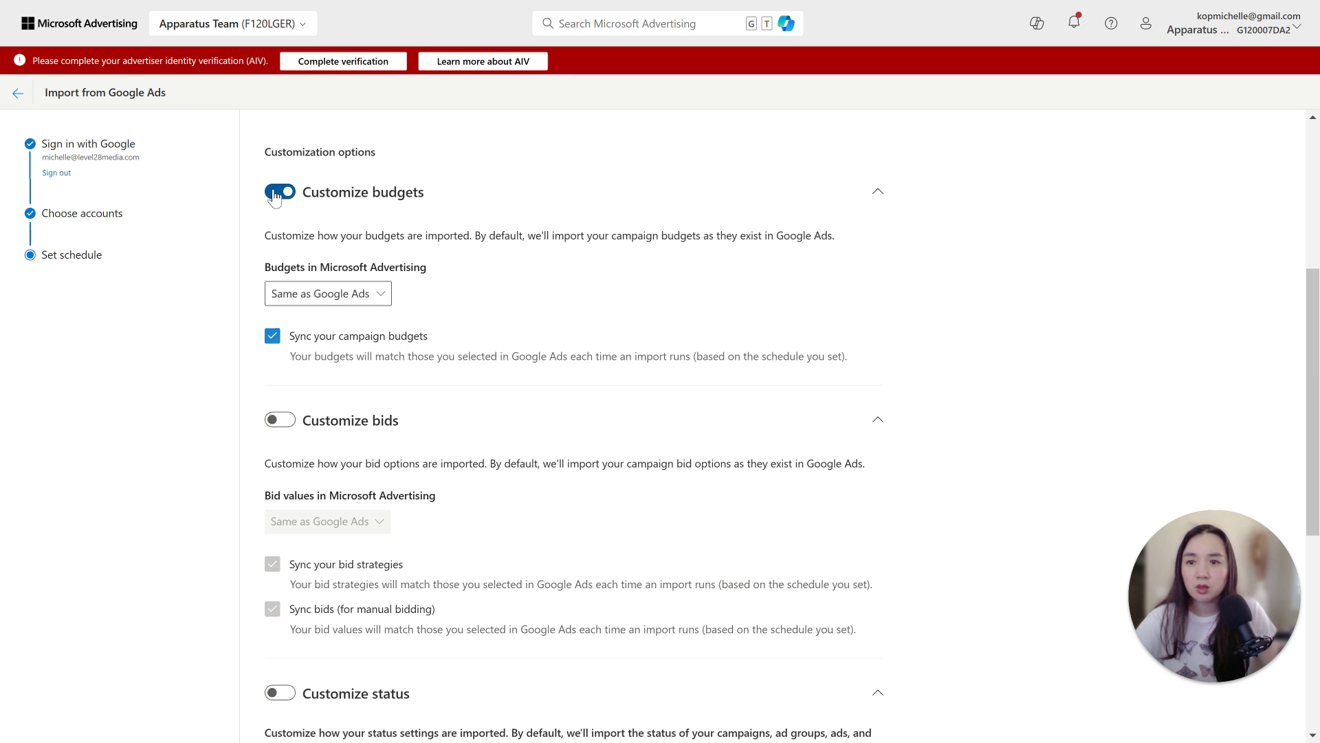
click(275, 195)
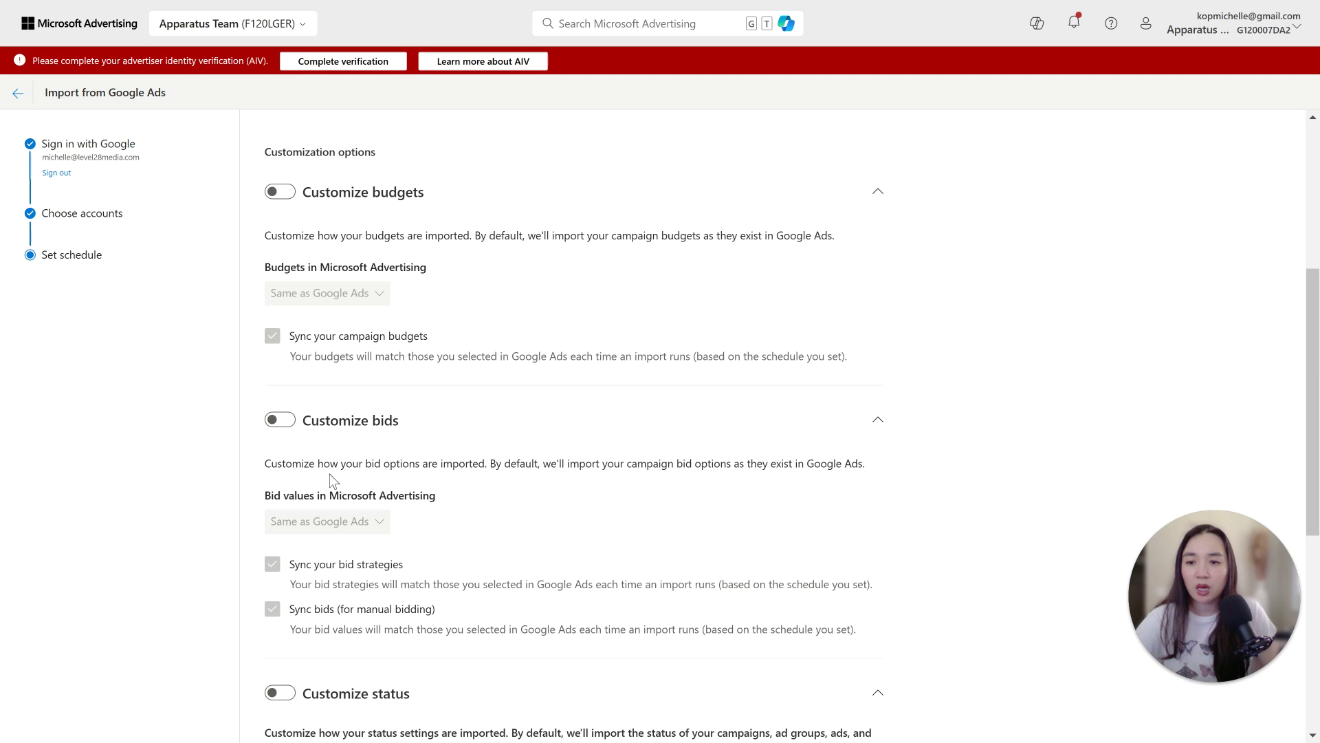
Go to Advanced settings to choose which campaigns and ad groups to import
scroll(329, 475, down, 7)
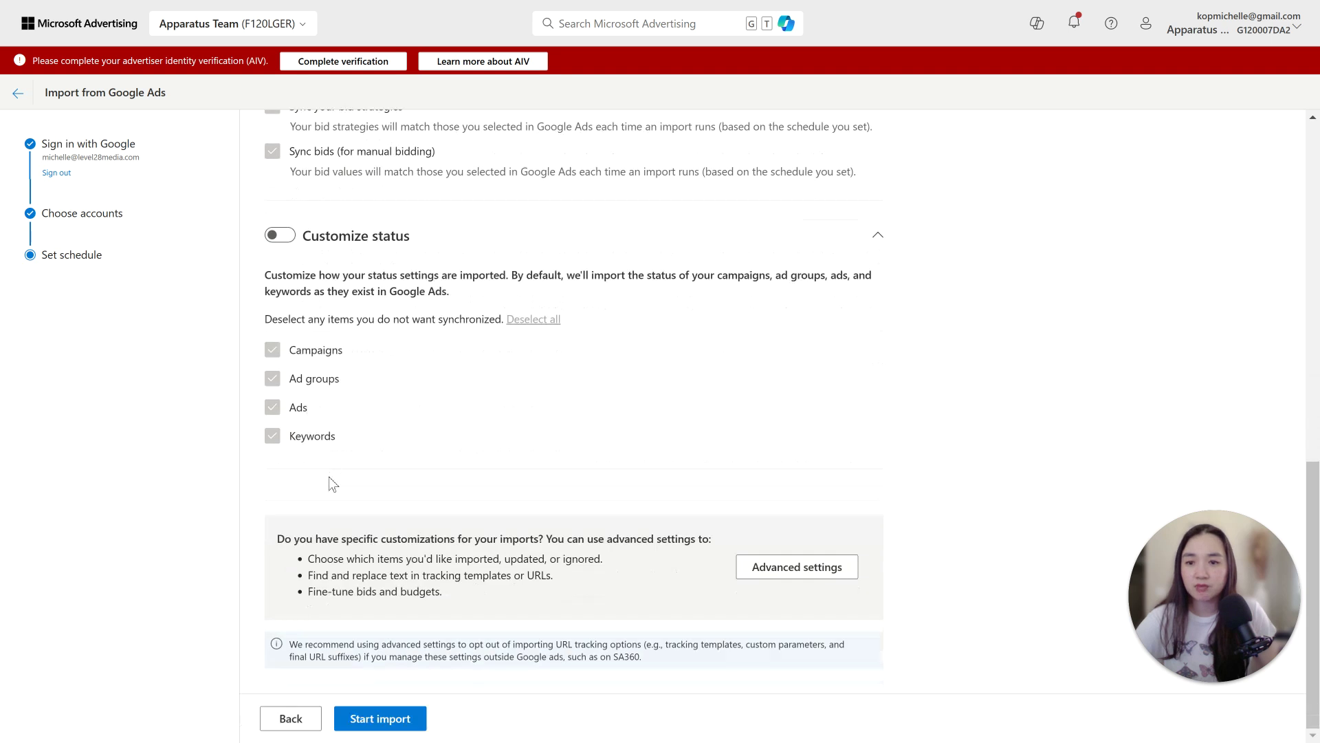
scroll(331, 470, up, 10)
scroll(335, 455, down, 6)
scroll(336, 456, down, 4)
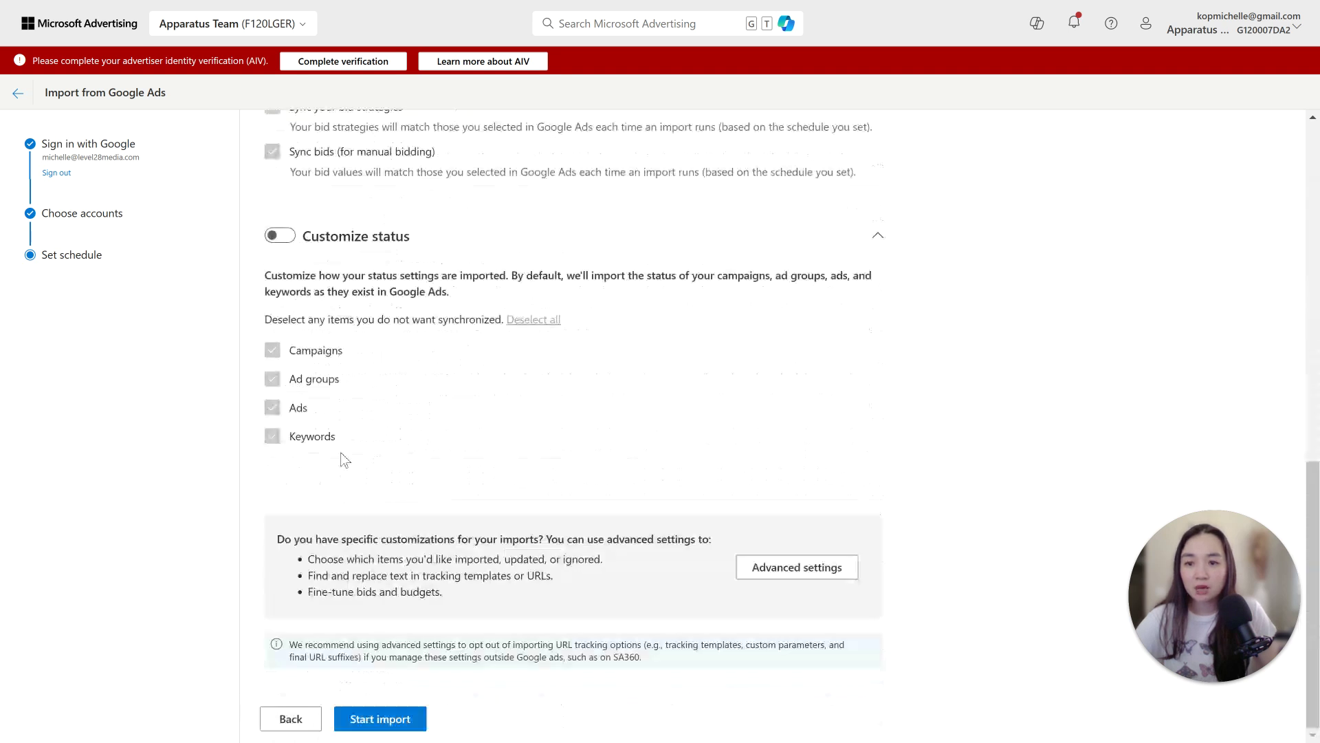
click(816, 572)
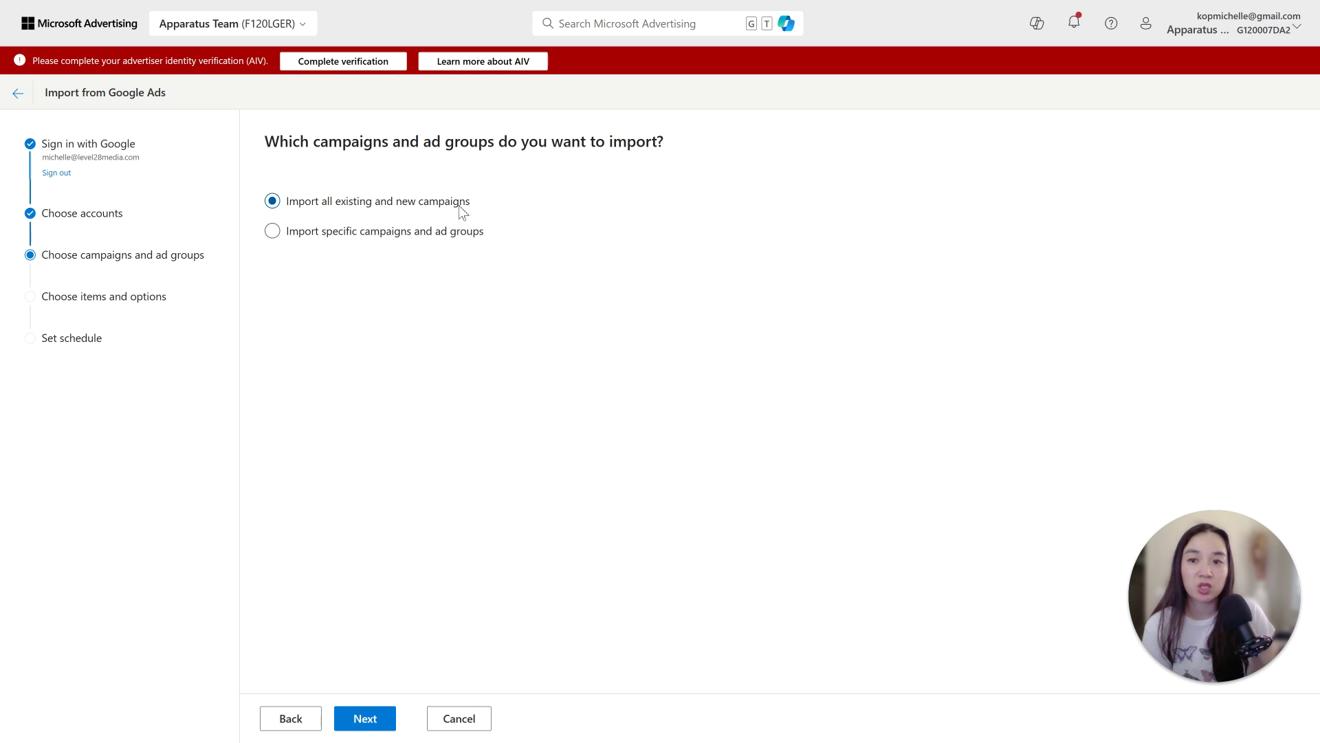
Import specific campaigns only, selecting both Brand and NB_Construction with all ad groups
click(273, 232)
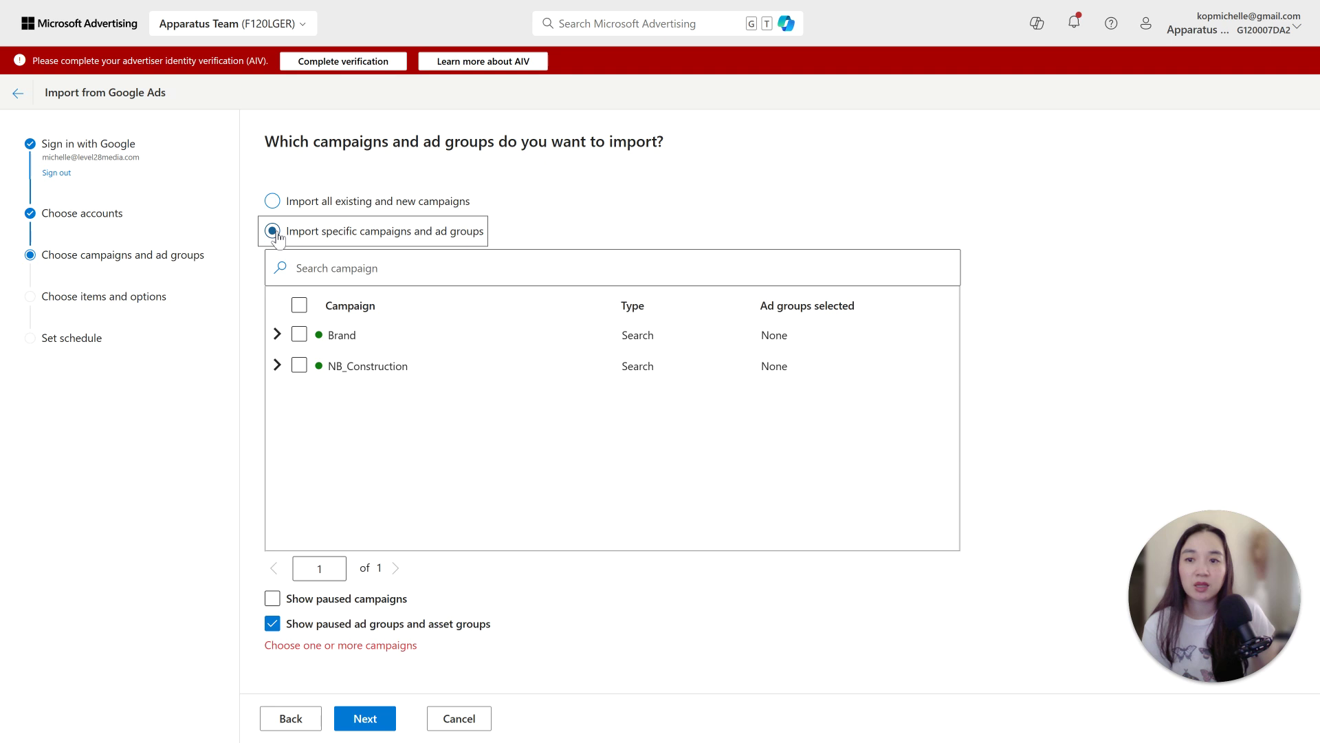
click(298, 307)
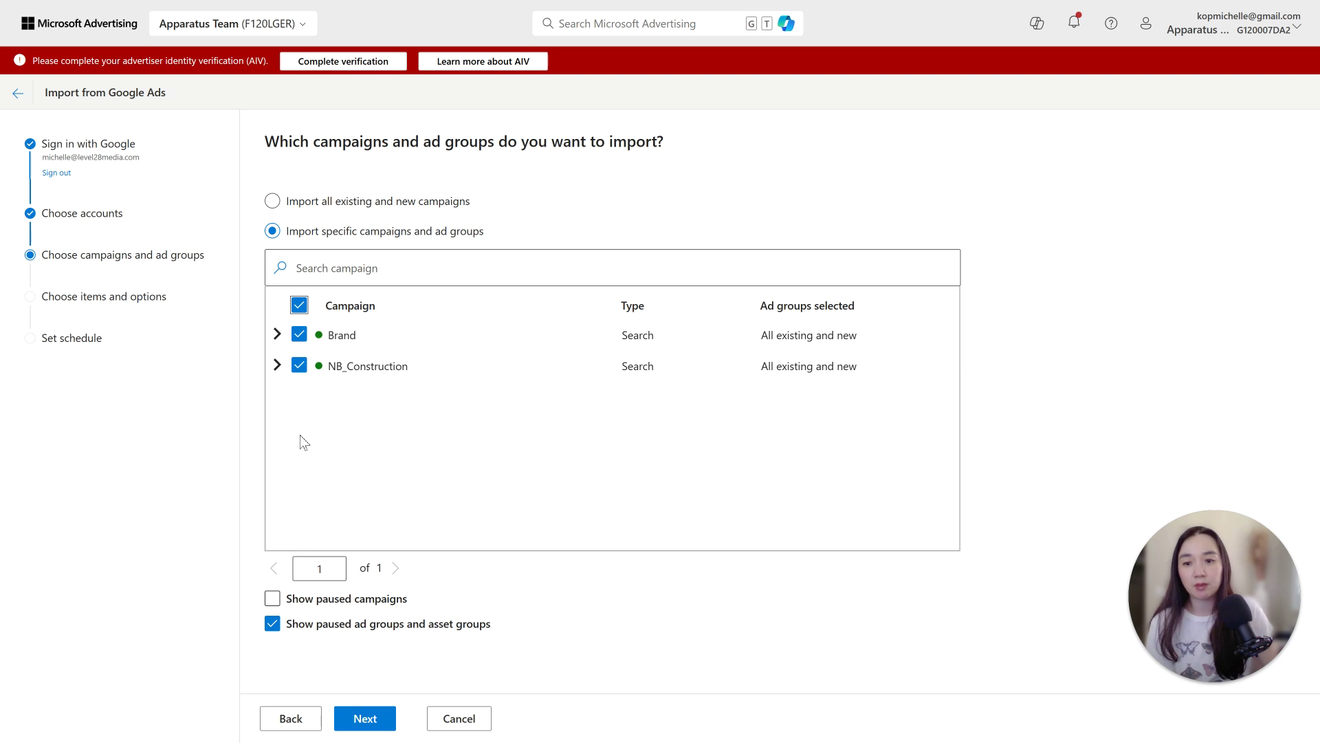
Move to the items and options step and exclude Account-level URL options
click(378, 728)
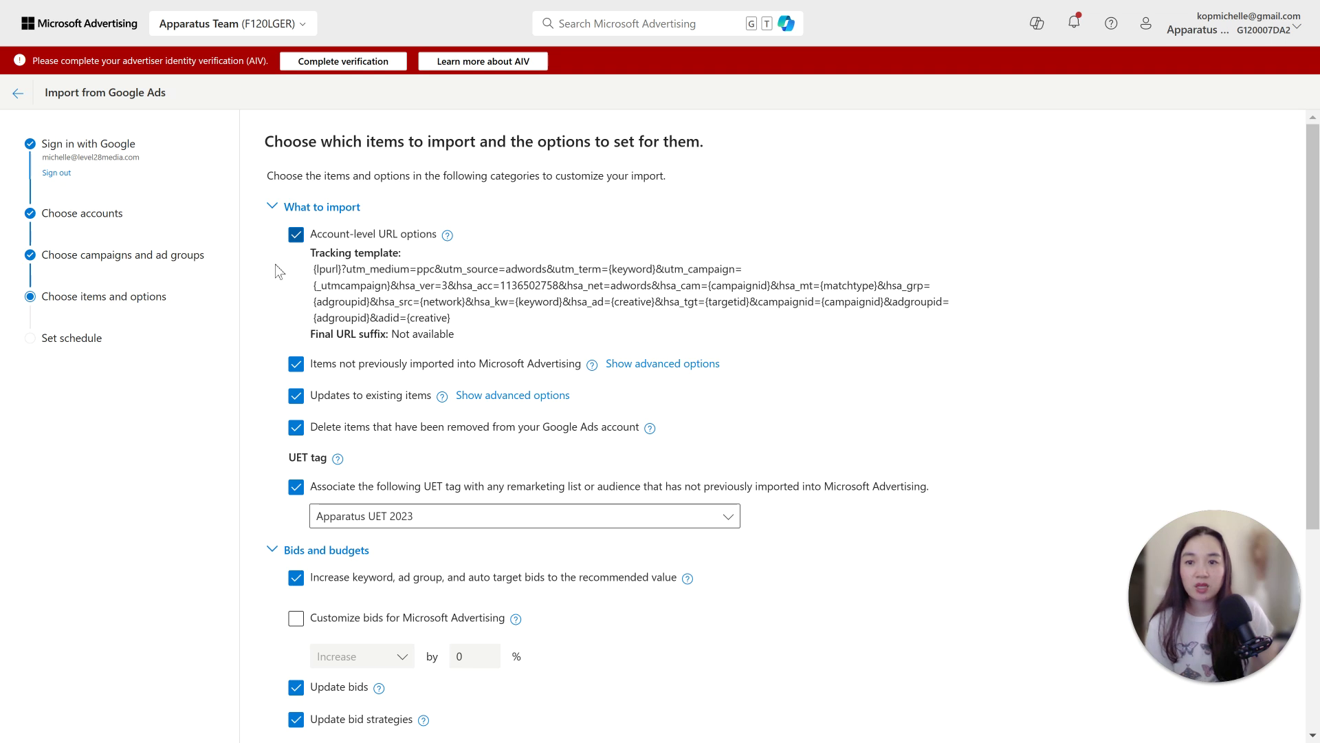
scroll(536, 341, down, 1)
scroll(536, 342, up, 1)
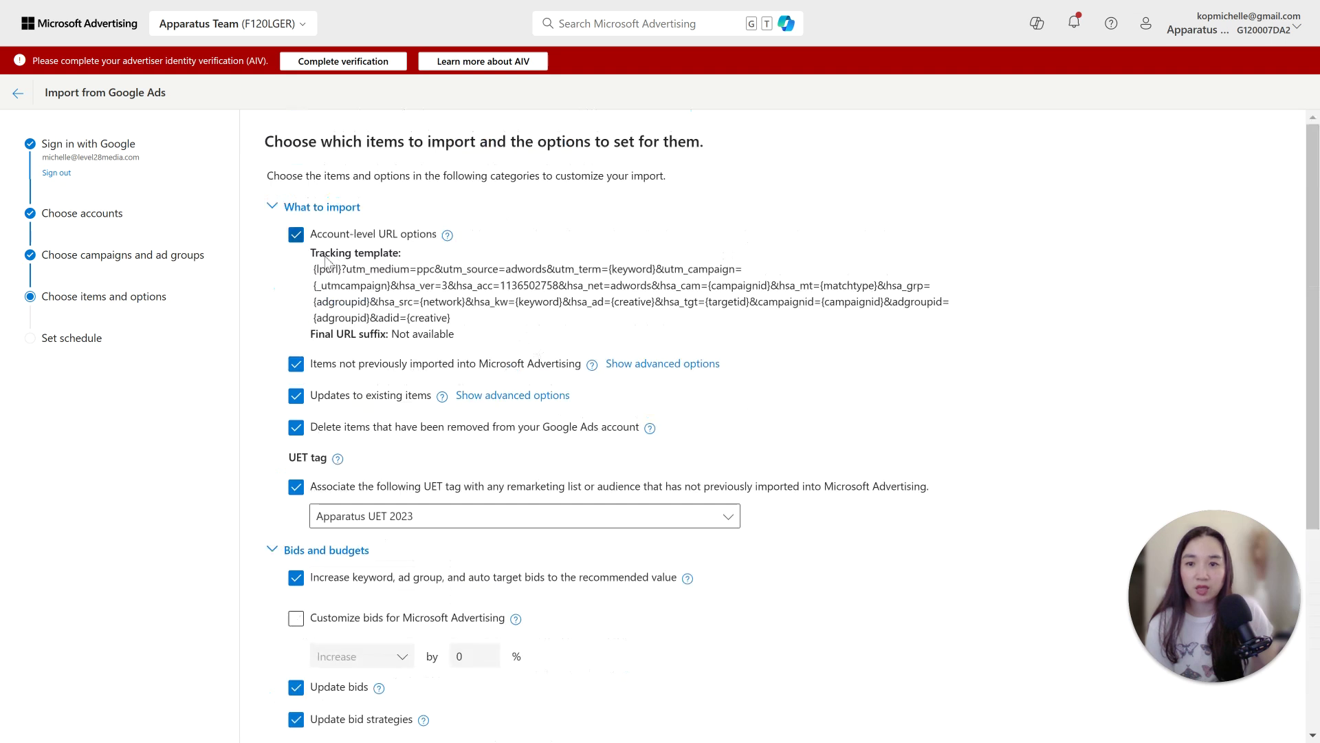
click(297, 235)
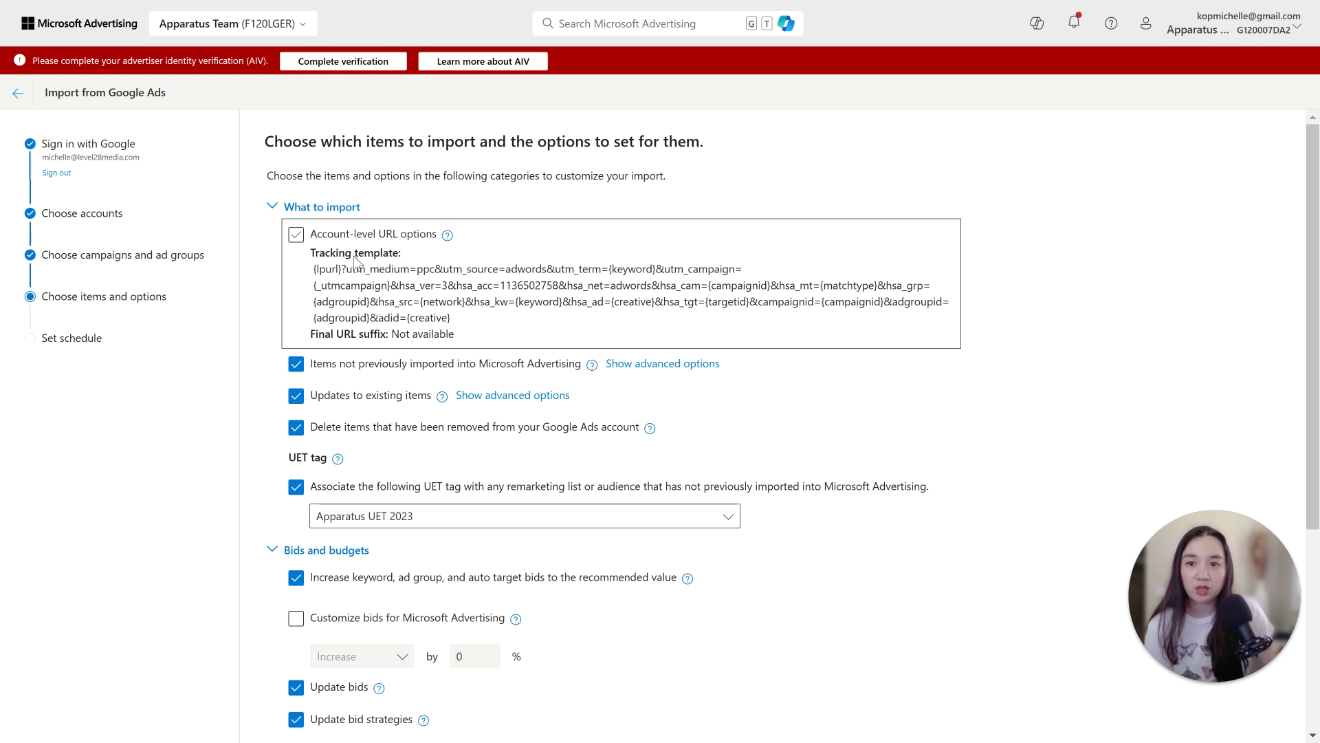
click(298, 239)
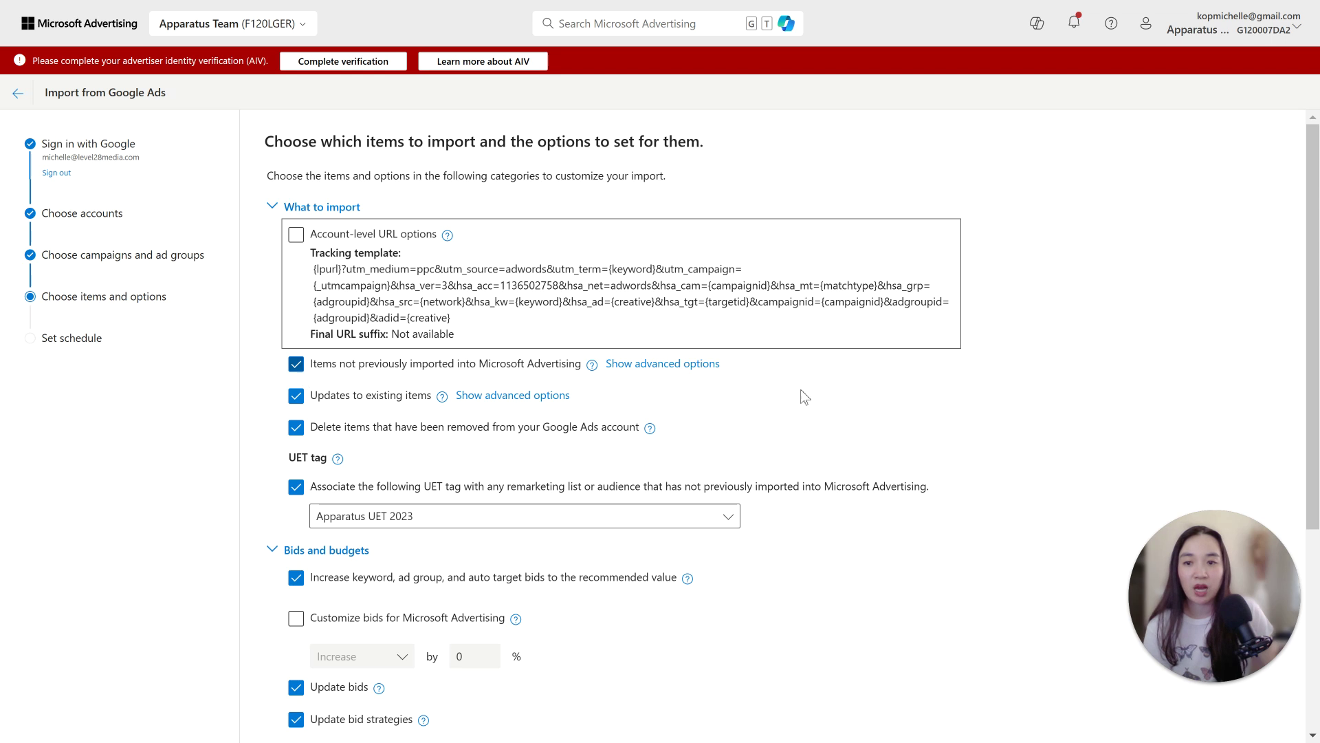
Review the detailed advanced list of new items to import
click(696, 365)
click(702, 368)
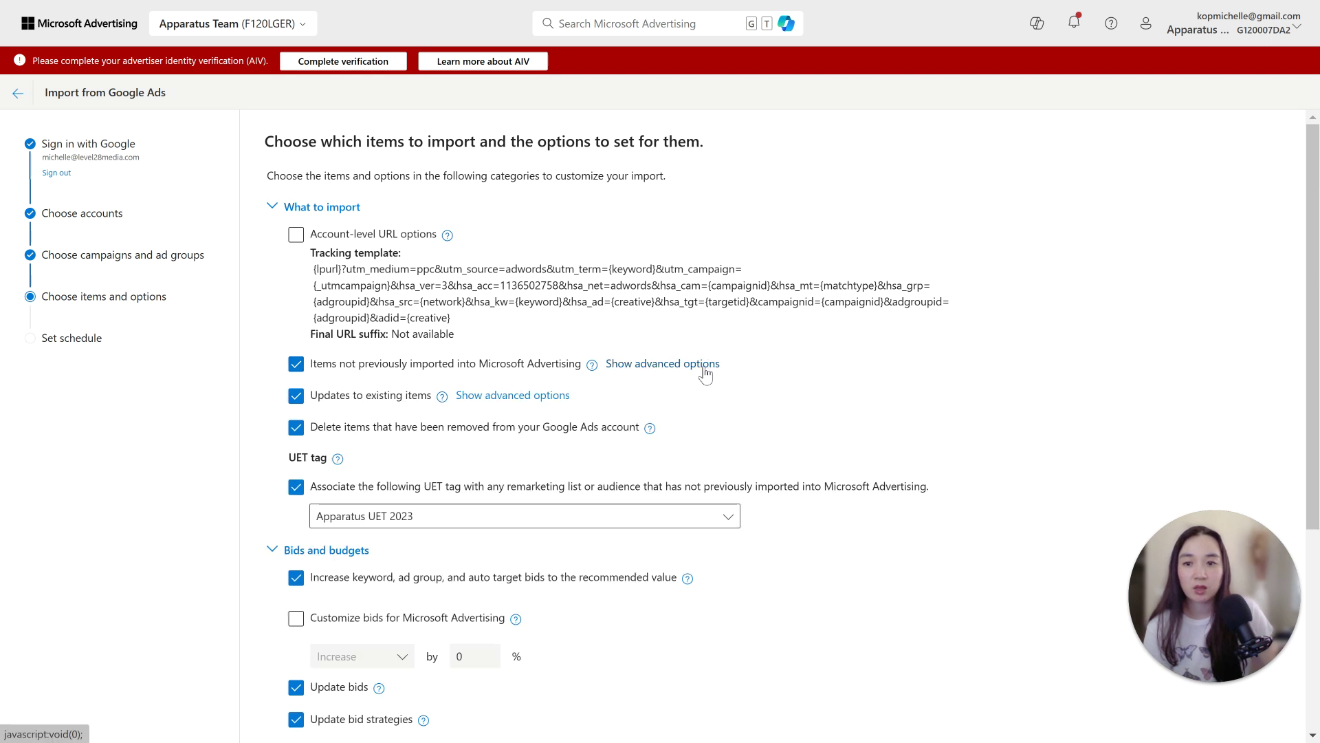
click(696, 366)
scroll(637, 417, down, 6)
scroll(636, 417, up, 6)
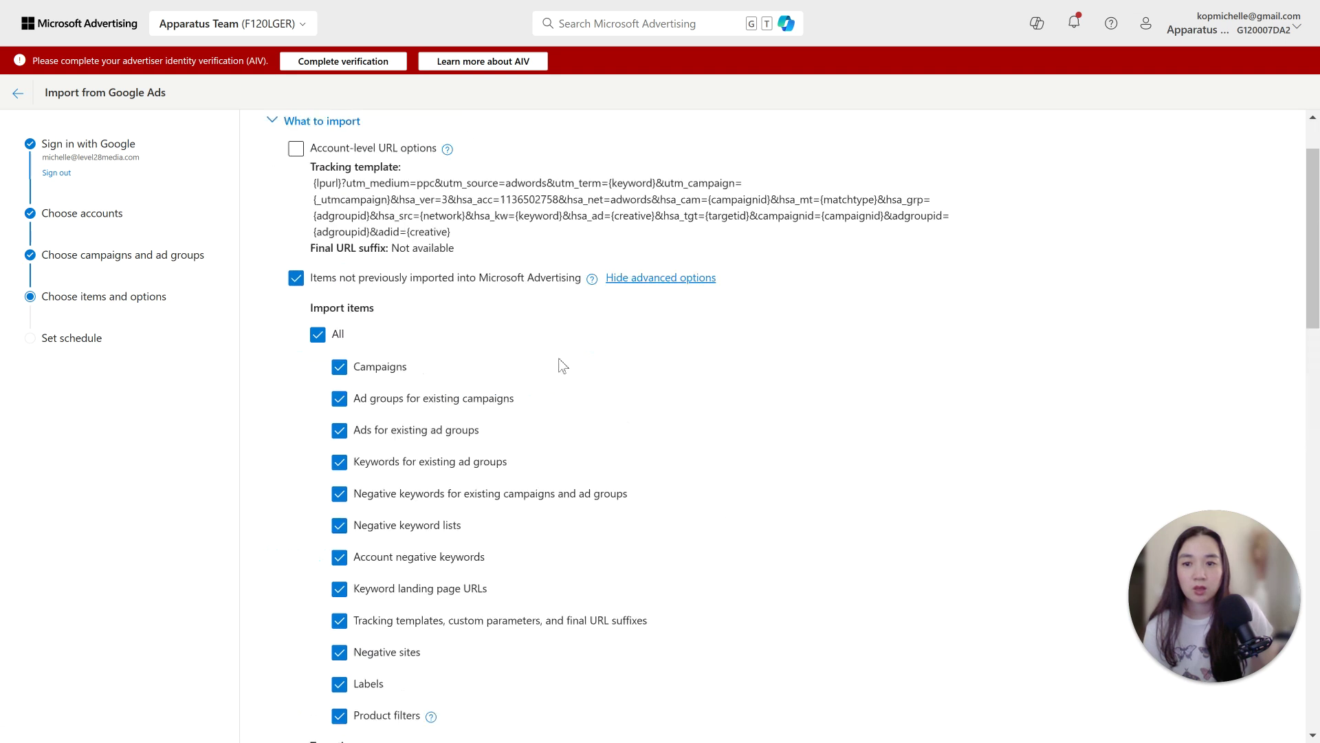
click(653, 282)
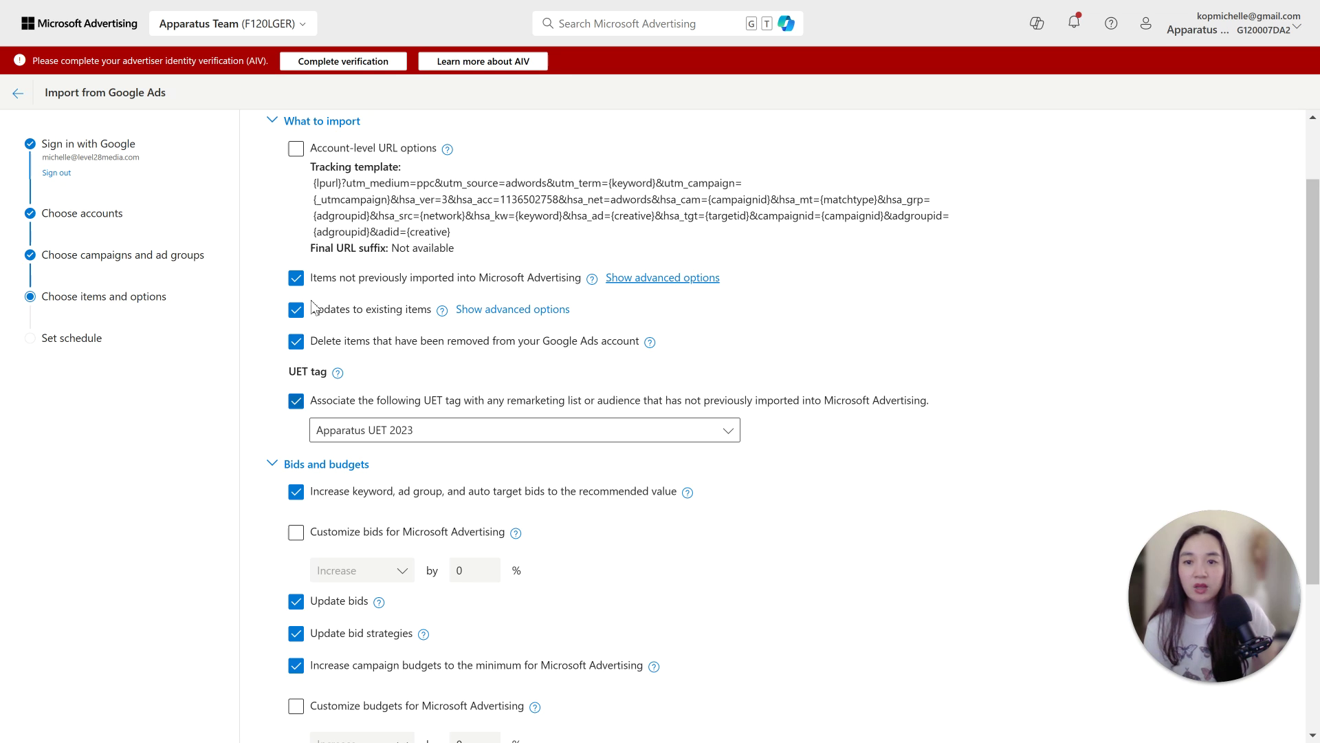
scroll(302, 402, down, 1)
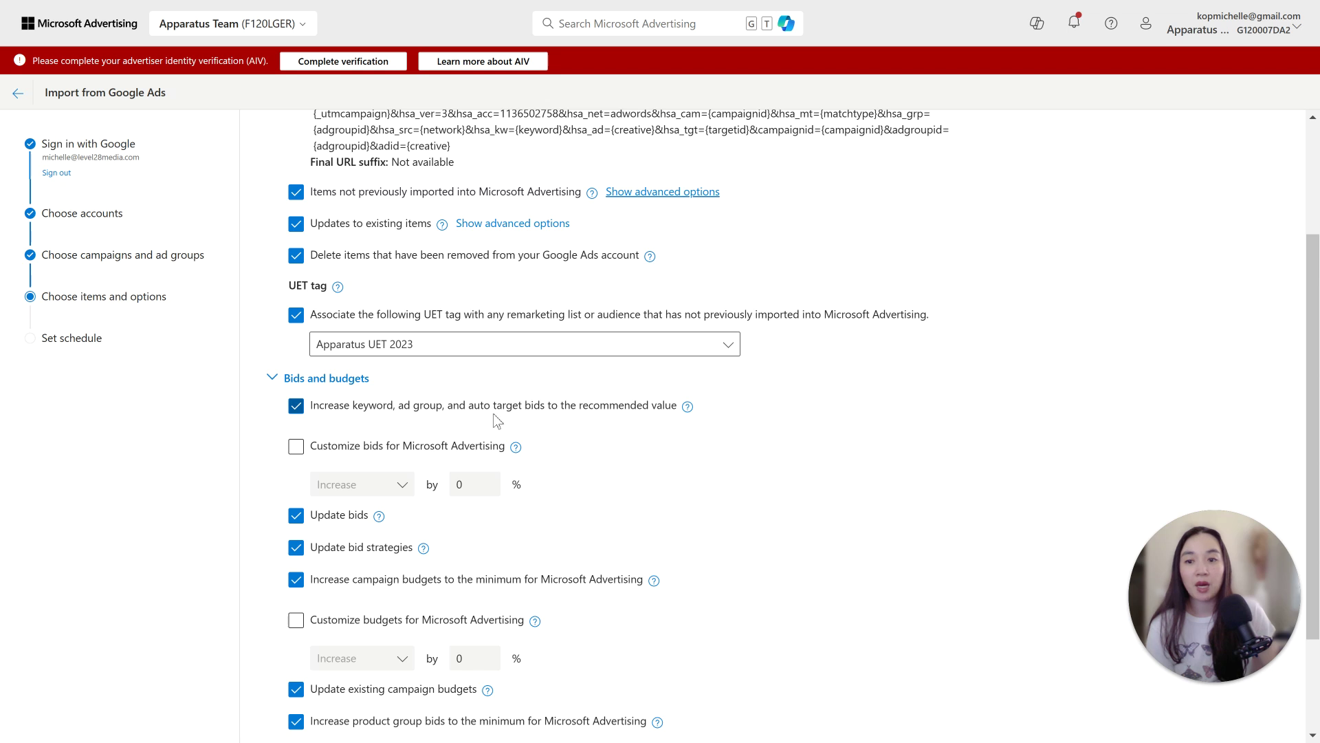
Uncheck all Bids and budgets options: bid increases, bid and strategy updates, budgets, product group bids
click(296, 406)
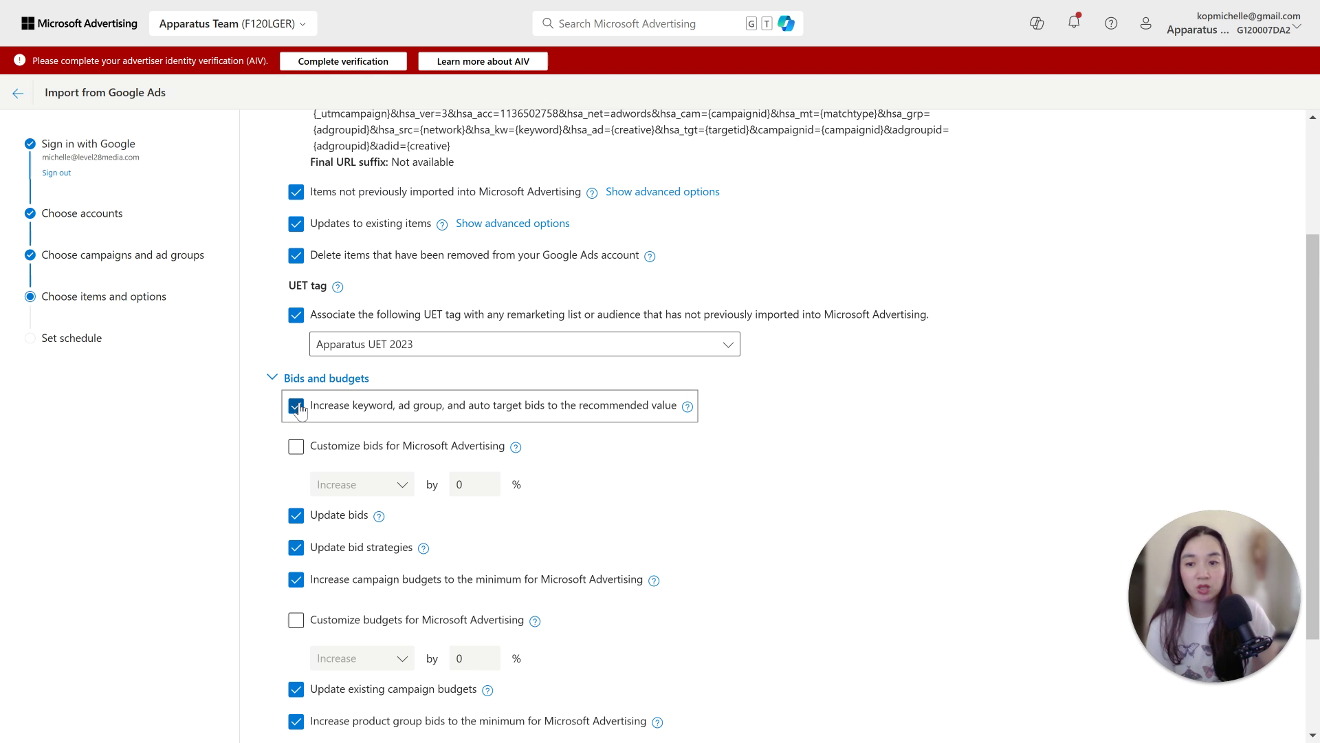
click(296, 515)
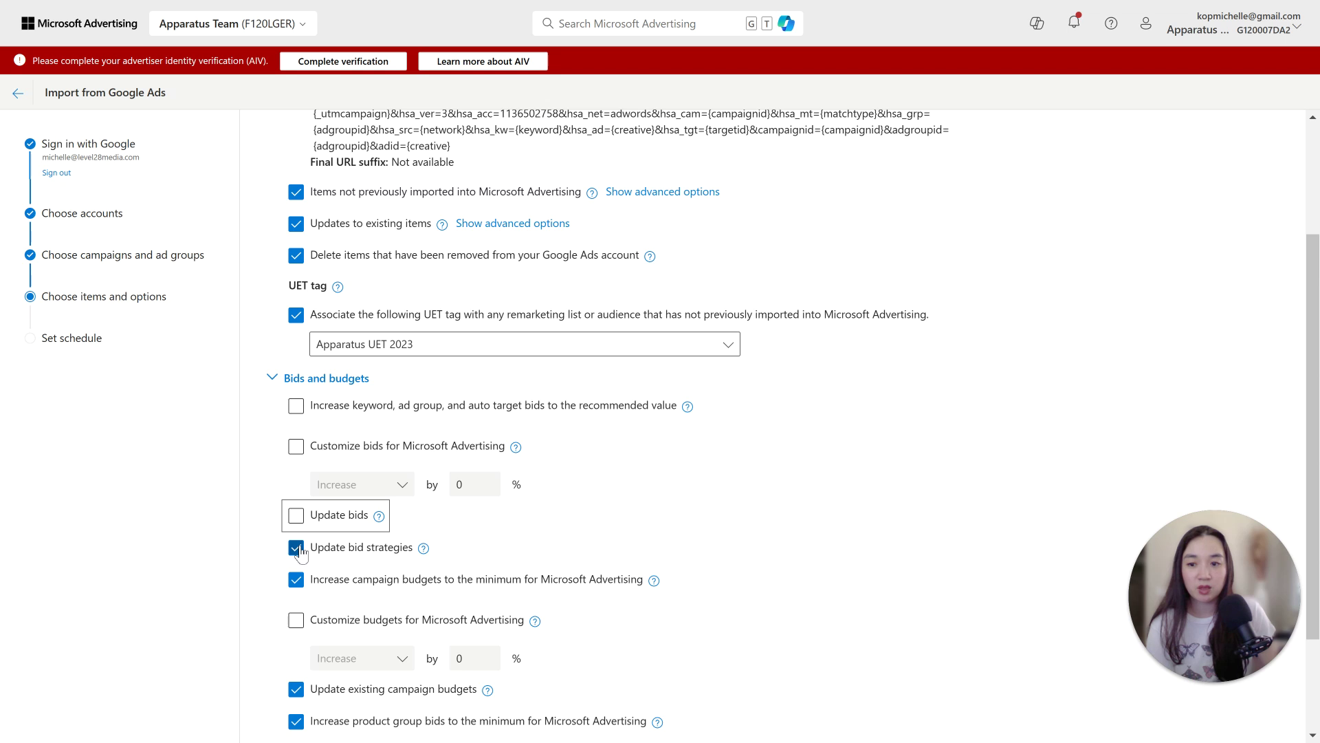
click(297, 549)
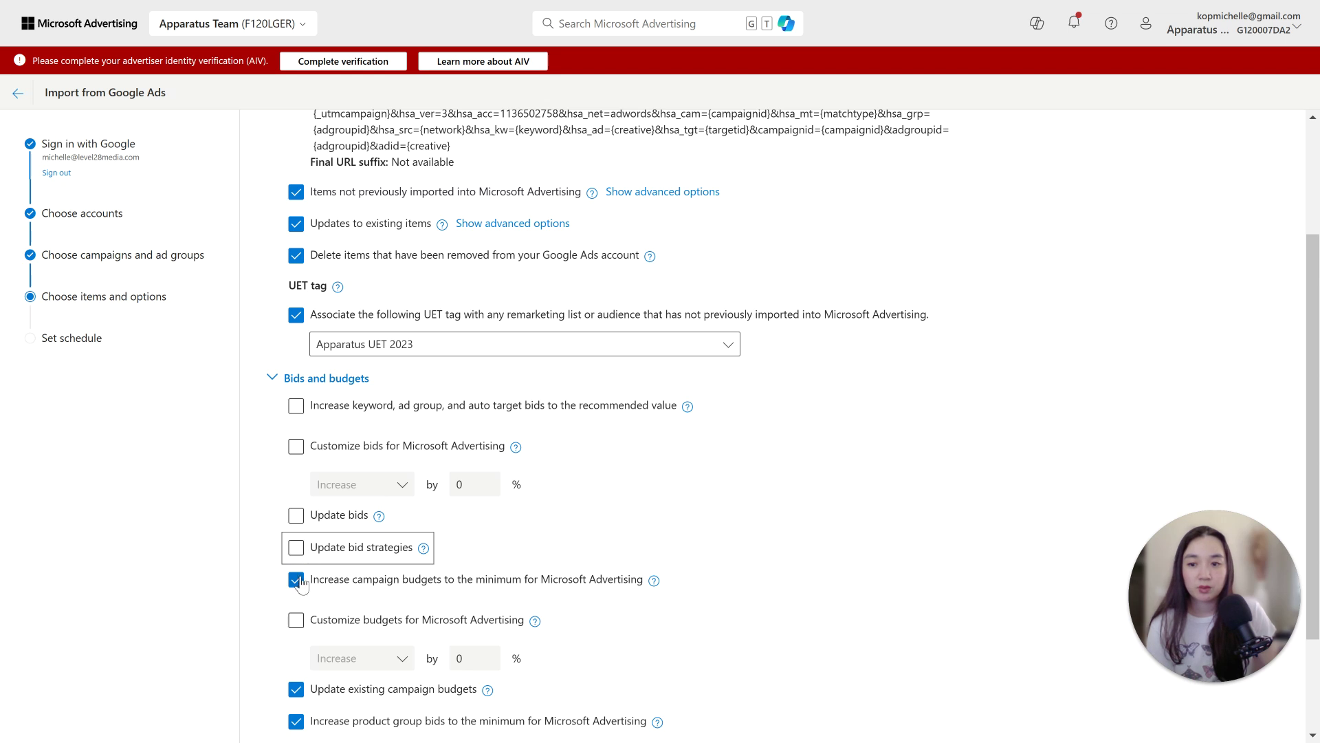
click(298, 586)
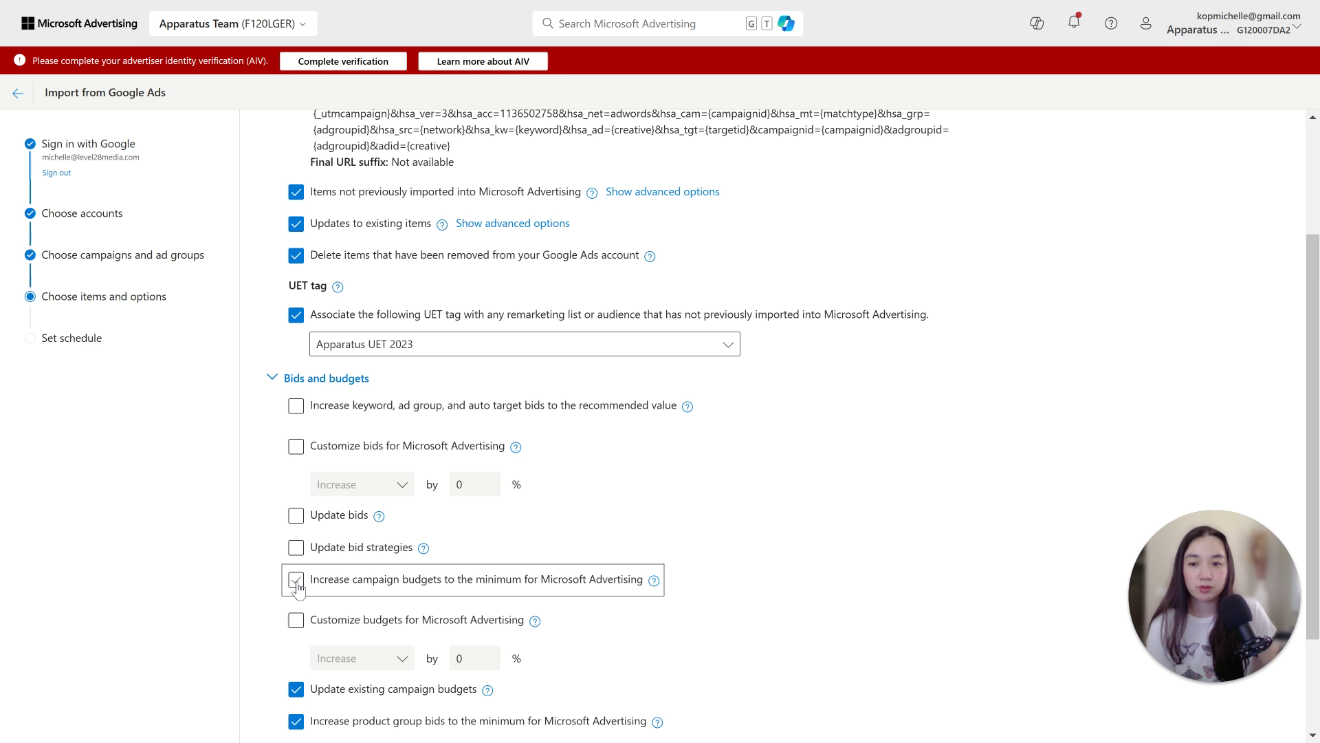
scroll(308, 562, down, 3)
click(299, 552)
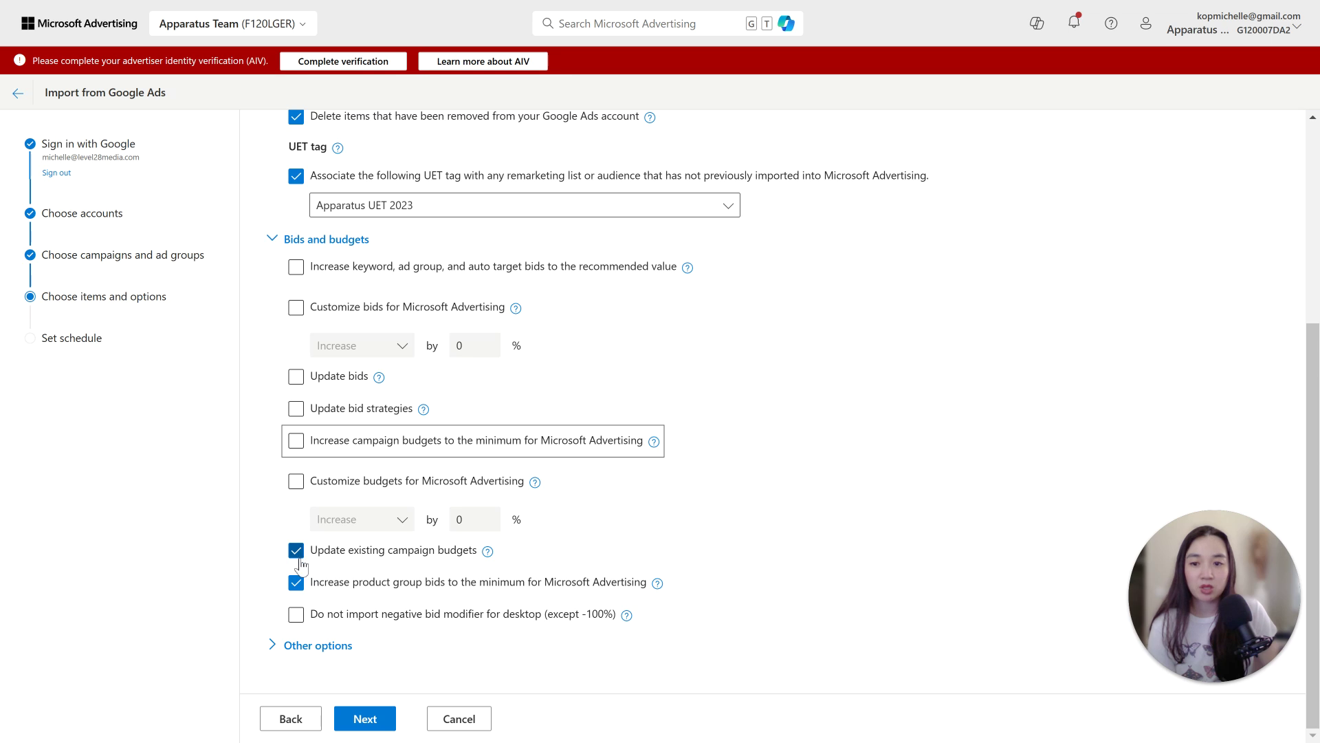
click(298, 552)
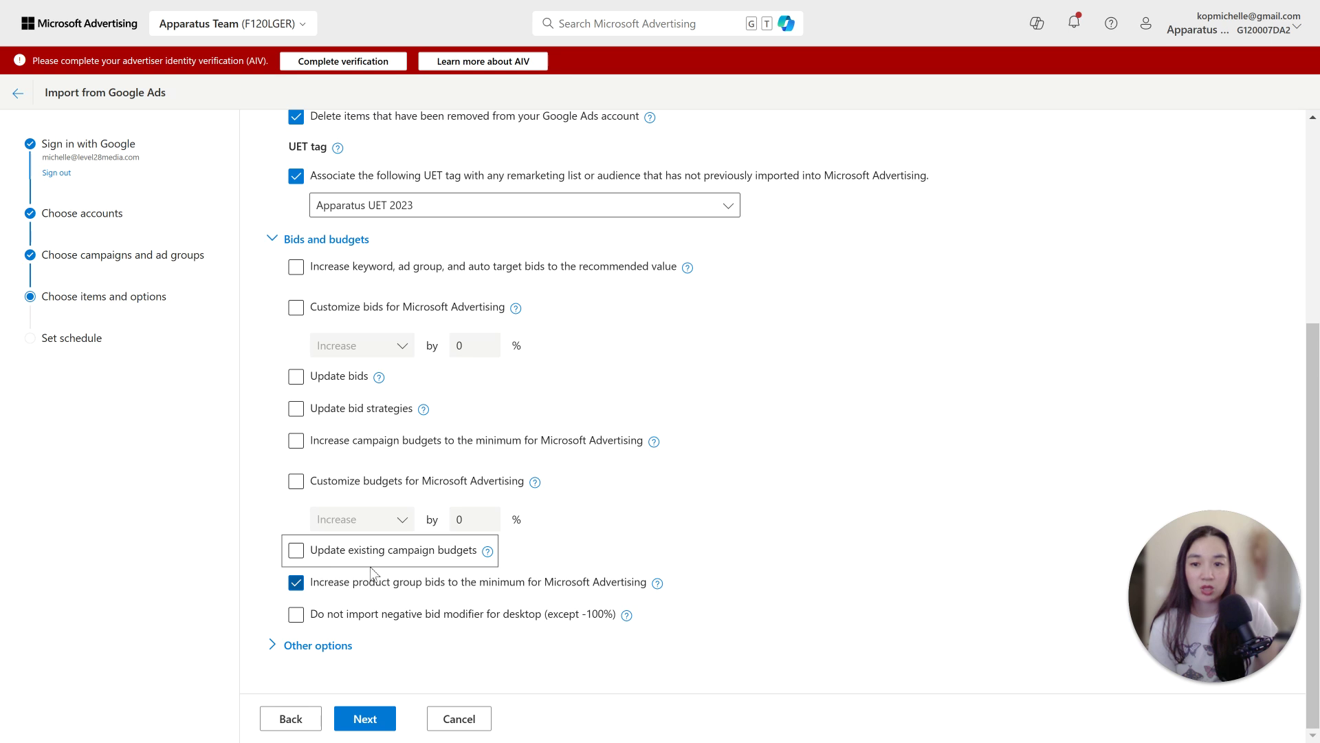
click(296, 582)
Expand and review the other import options, leaving them unchanged
click(275, 648)
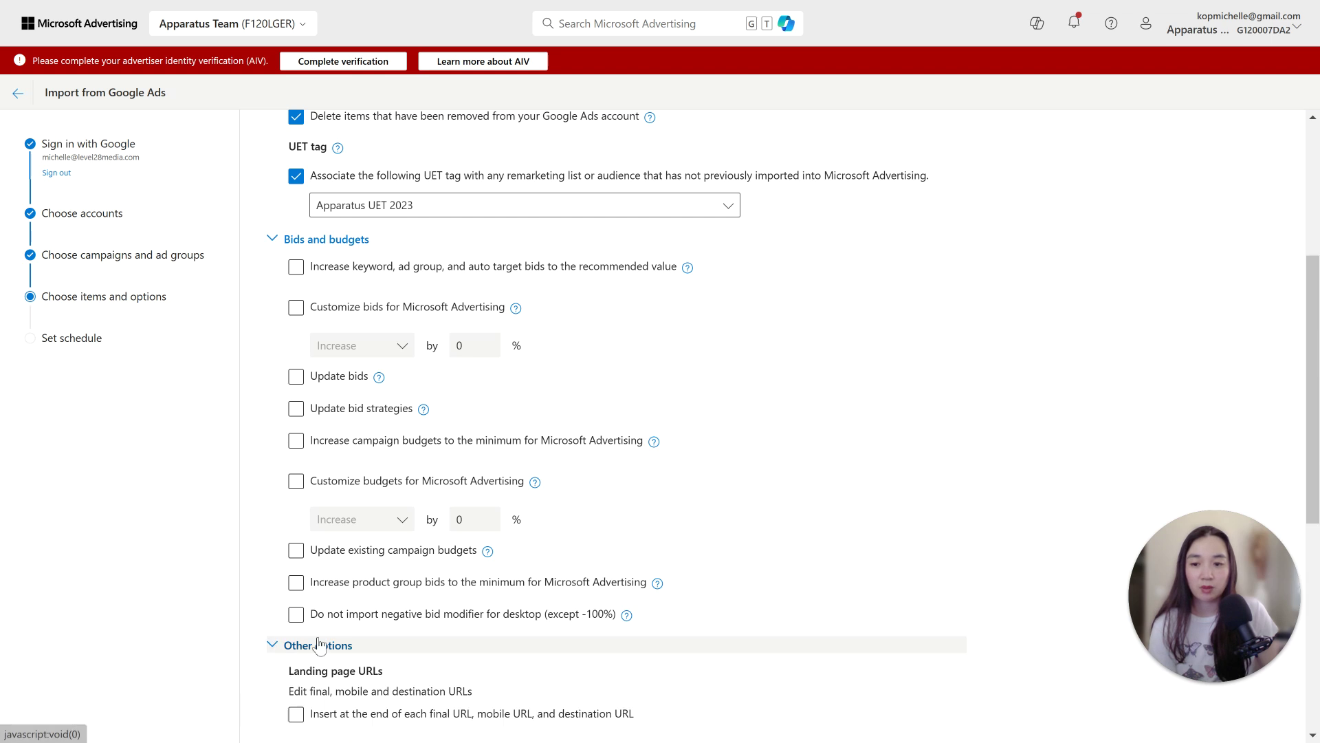
scroll(388, 608, down, 6)
scroll(381, 571, down, 3)
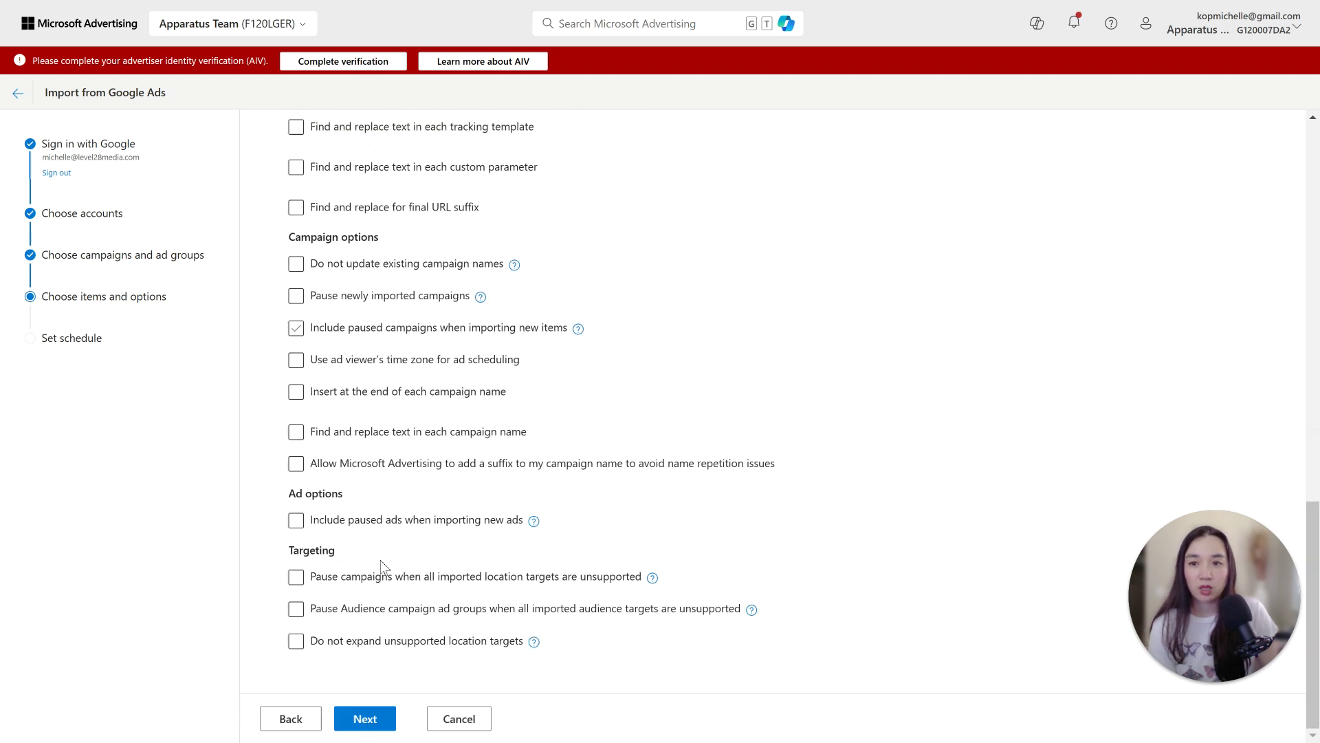
scroll(381, 560, up, 8)
scroll(381, 565, up, 6)
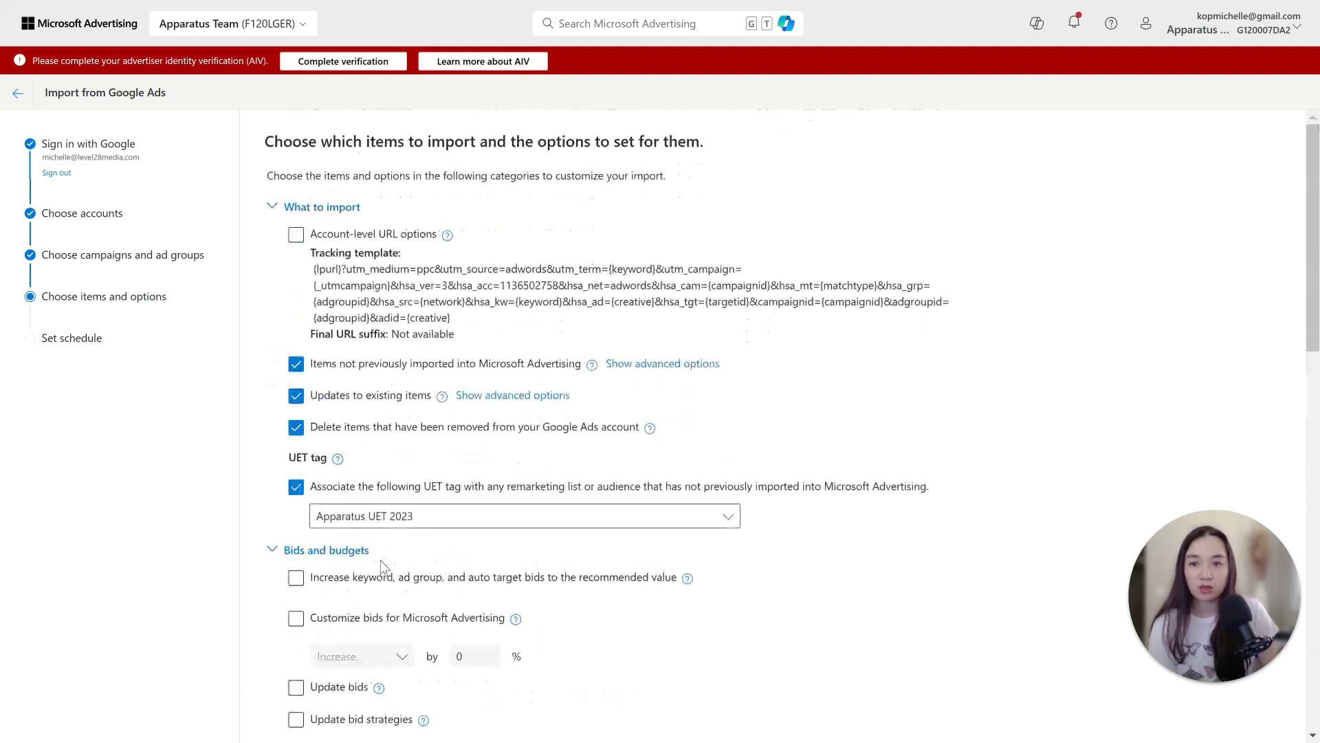
scroll(382, 566, down, 2)
scroll(383, 568, up, 1)
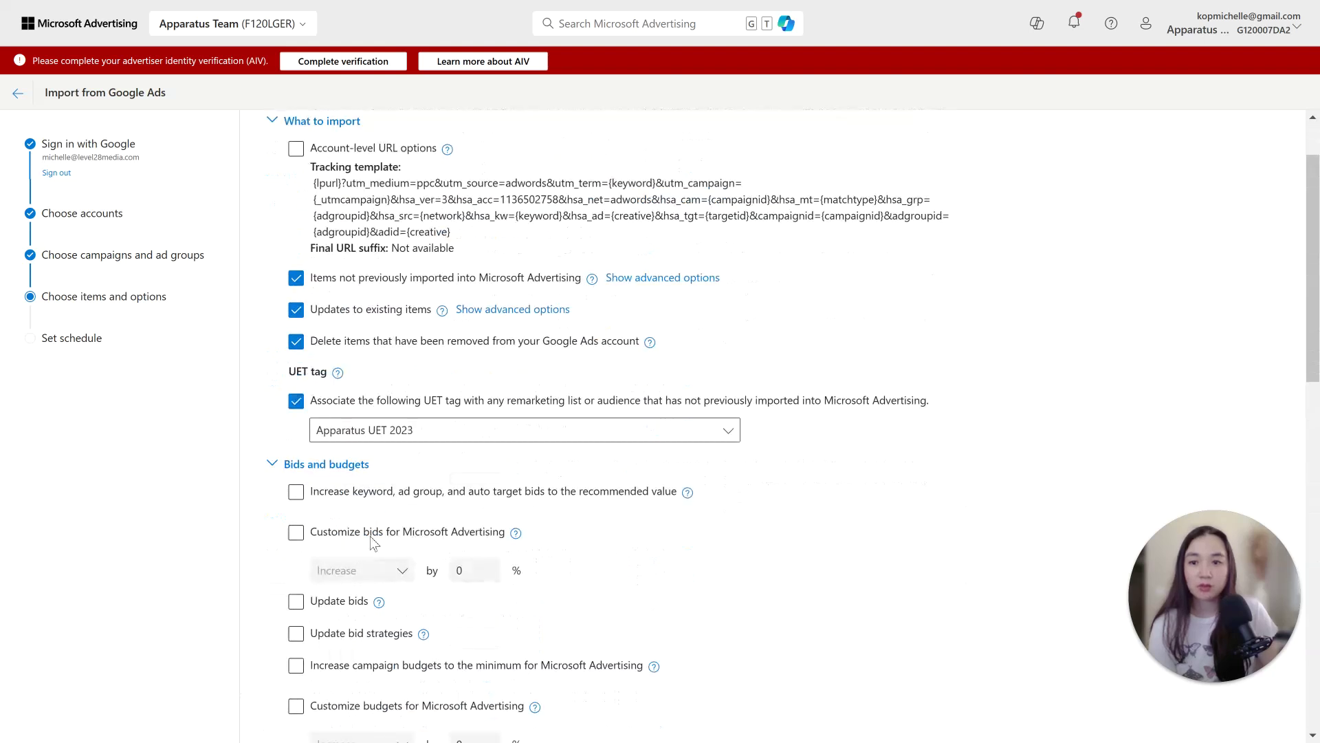
scroll(413, 341, up, 1)
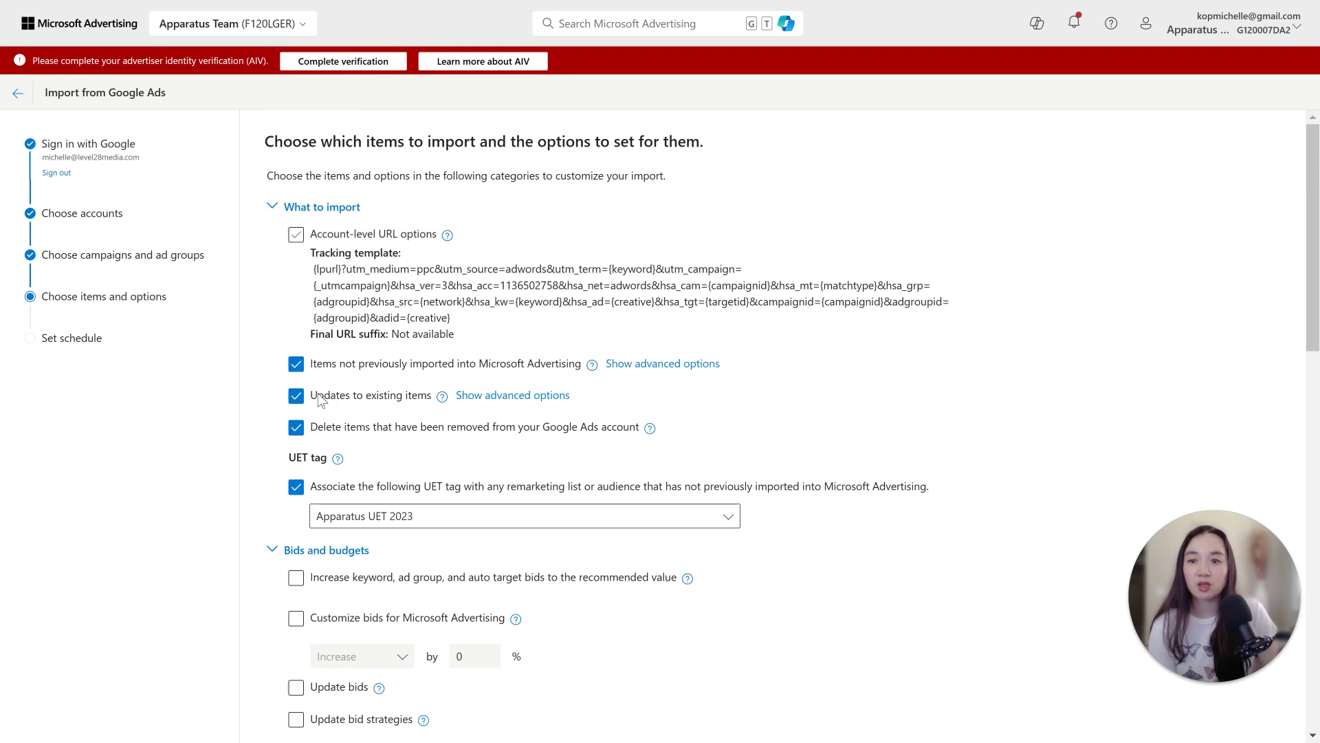
scroll(374, 433, down, 6)
scroll(375, 430, up, 6)
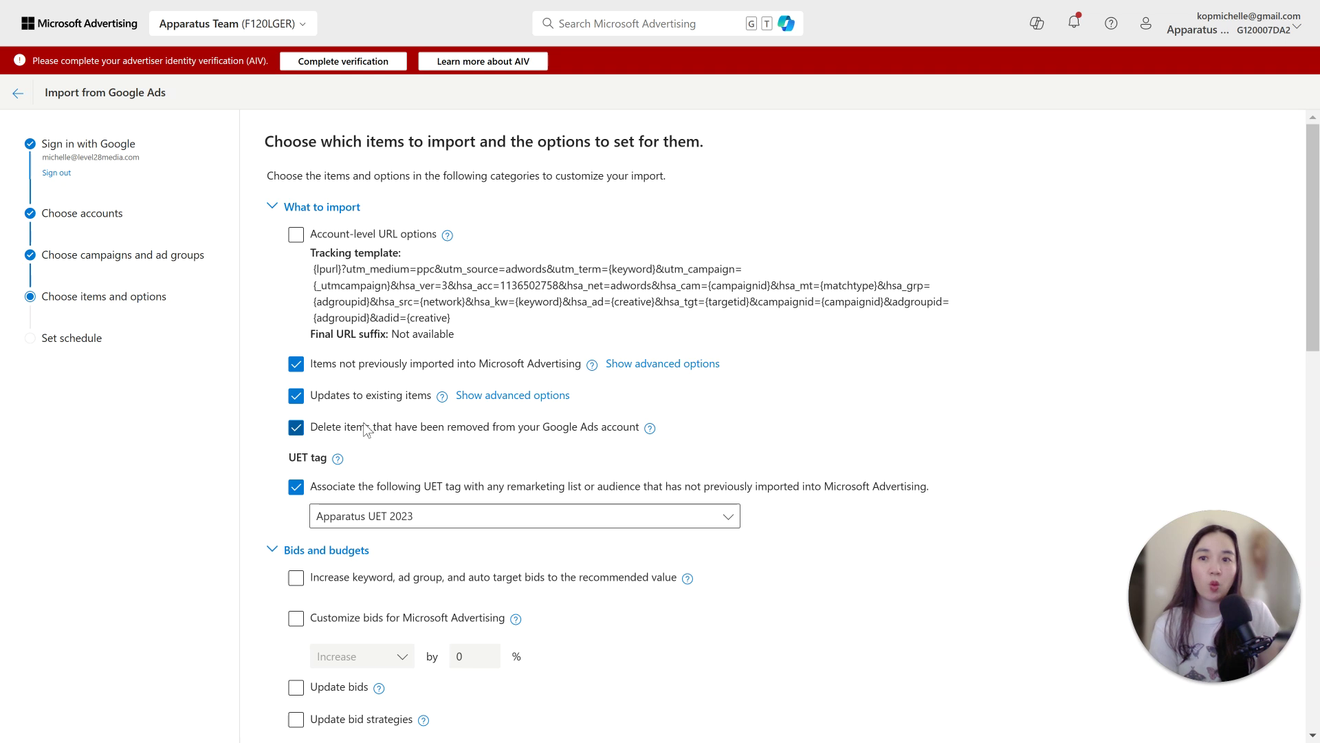
scroll(365, 430, down, 15)
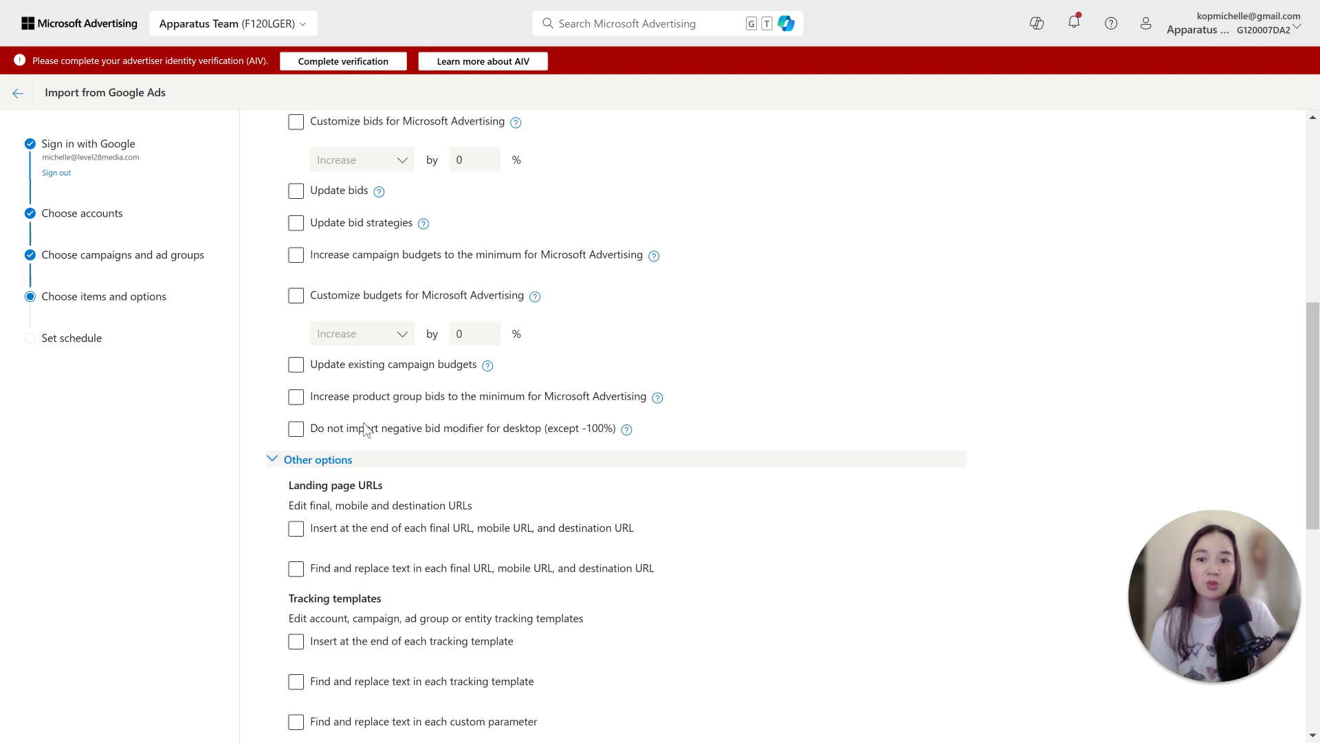
Run the import now and view the synced-items breakdown: 349 synced, 22 deleted, 28 skipped
click(364, 719)
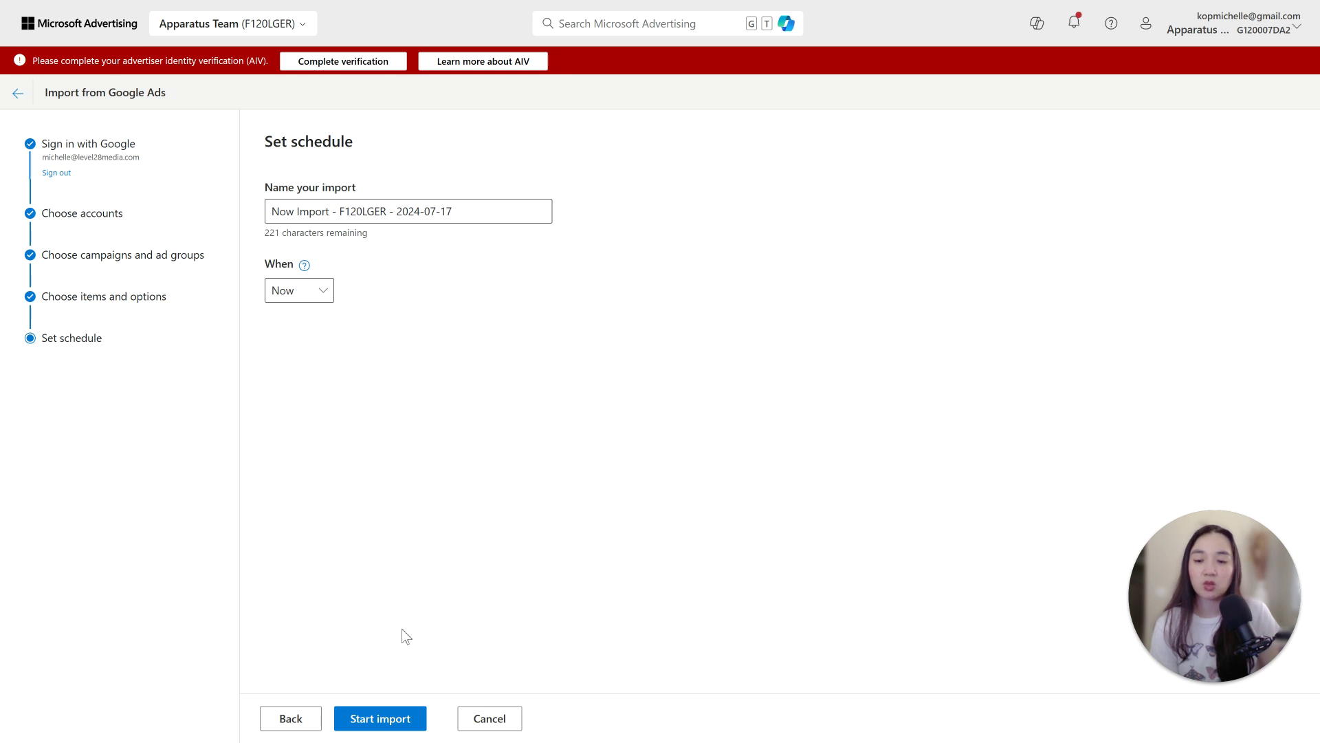
click(413, 722)
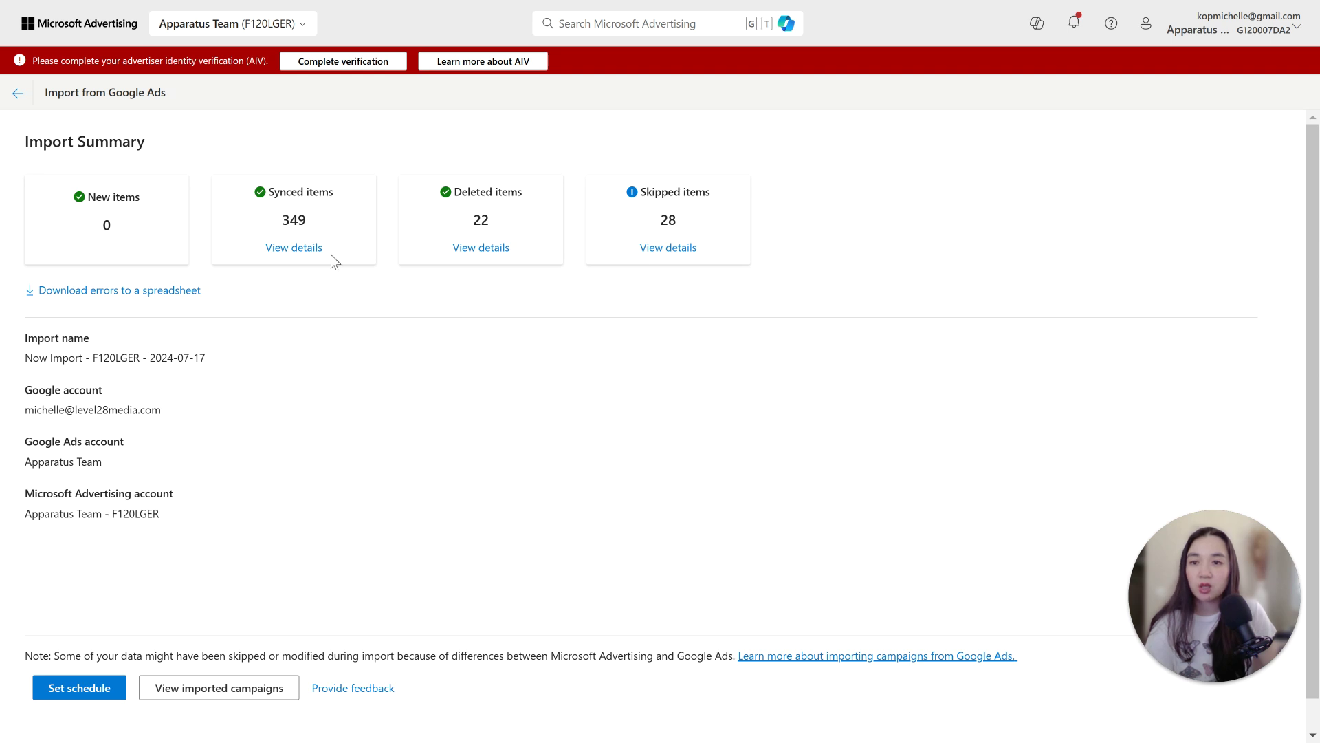
click(296, 249)
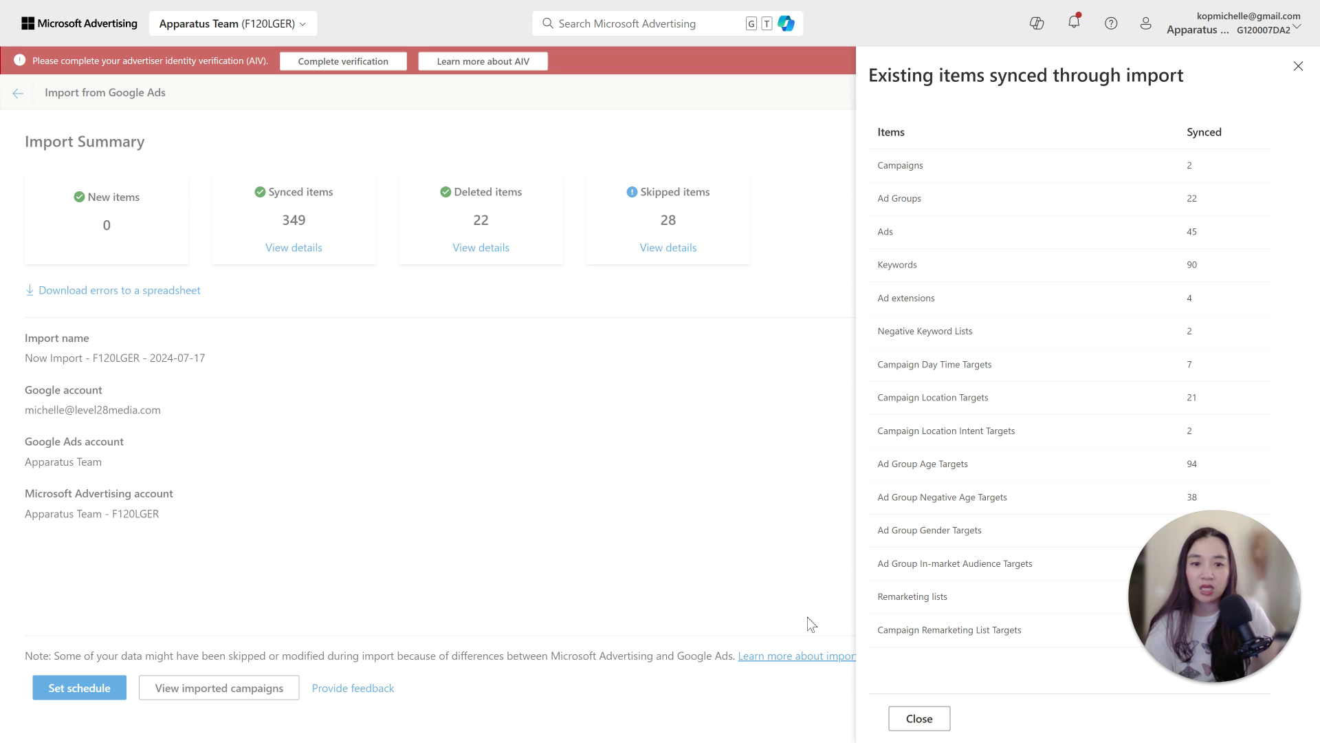
Close the 349 synced items breakdown, check the 28 skipped items, then close that too
click(911, 720)
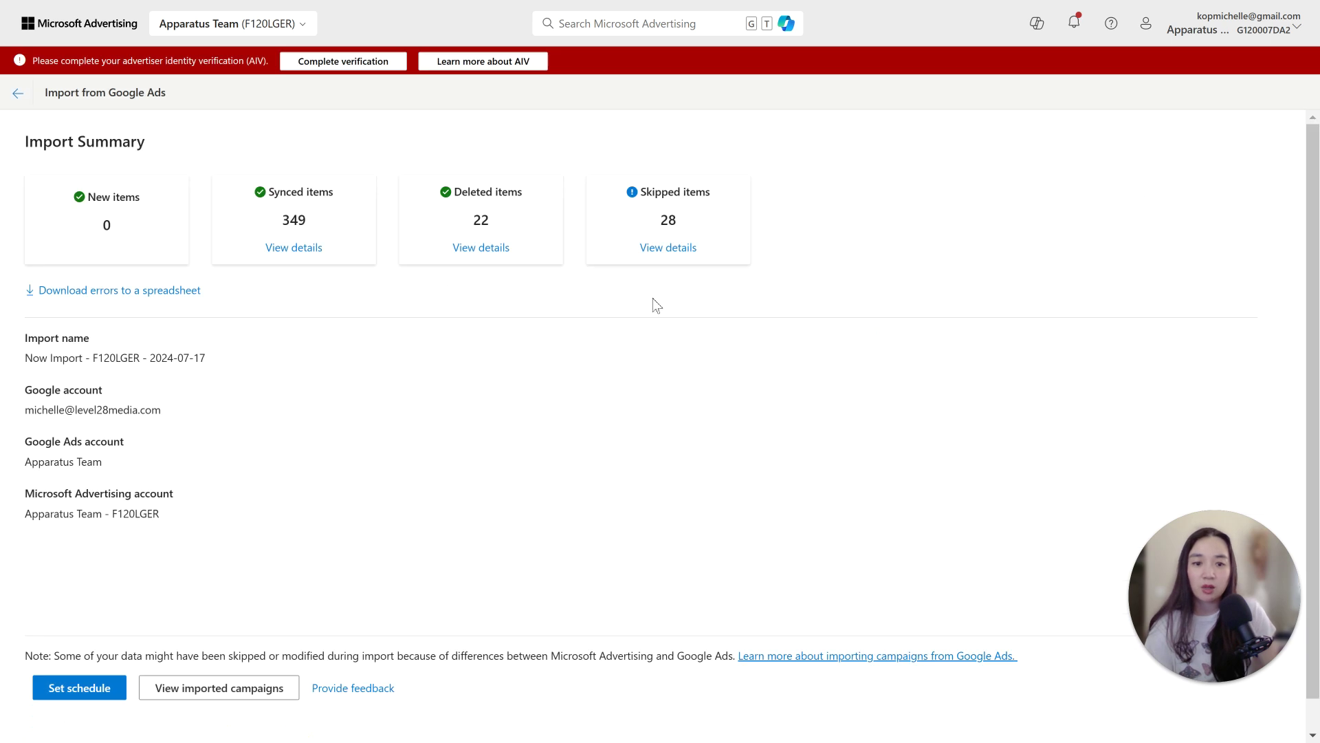
click(657, 249)
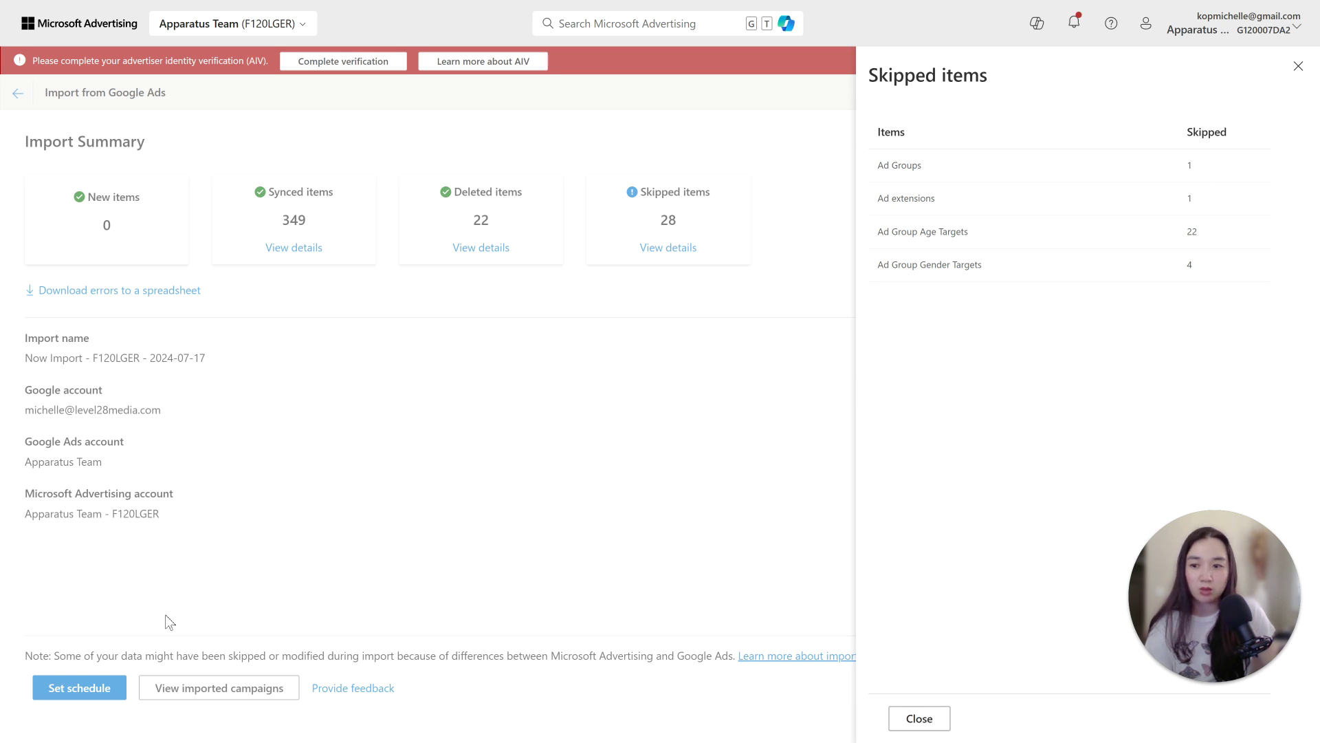
click(905, 719)
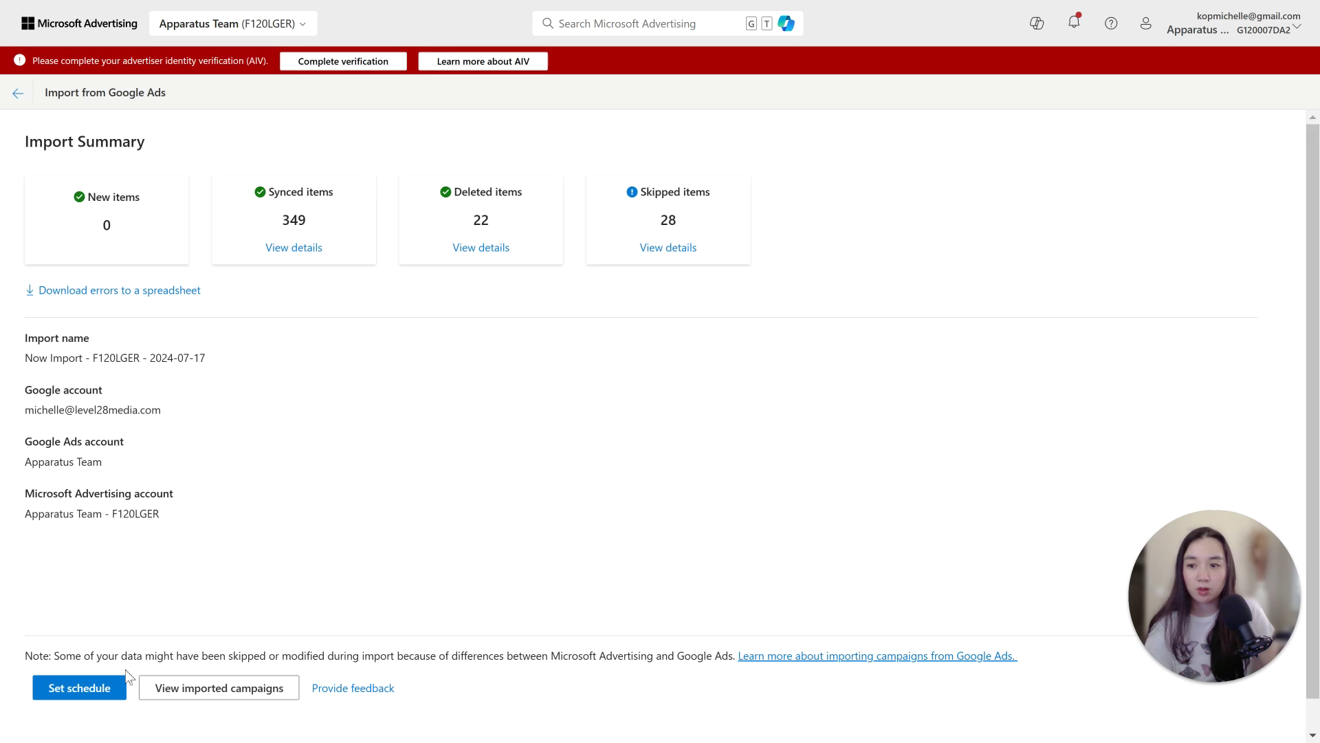
scroll(117, 674, down, 1)
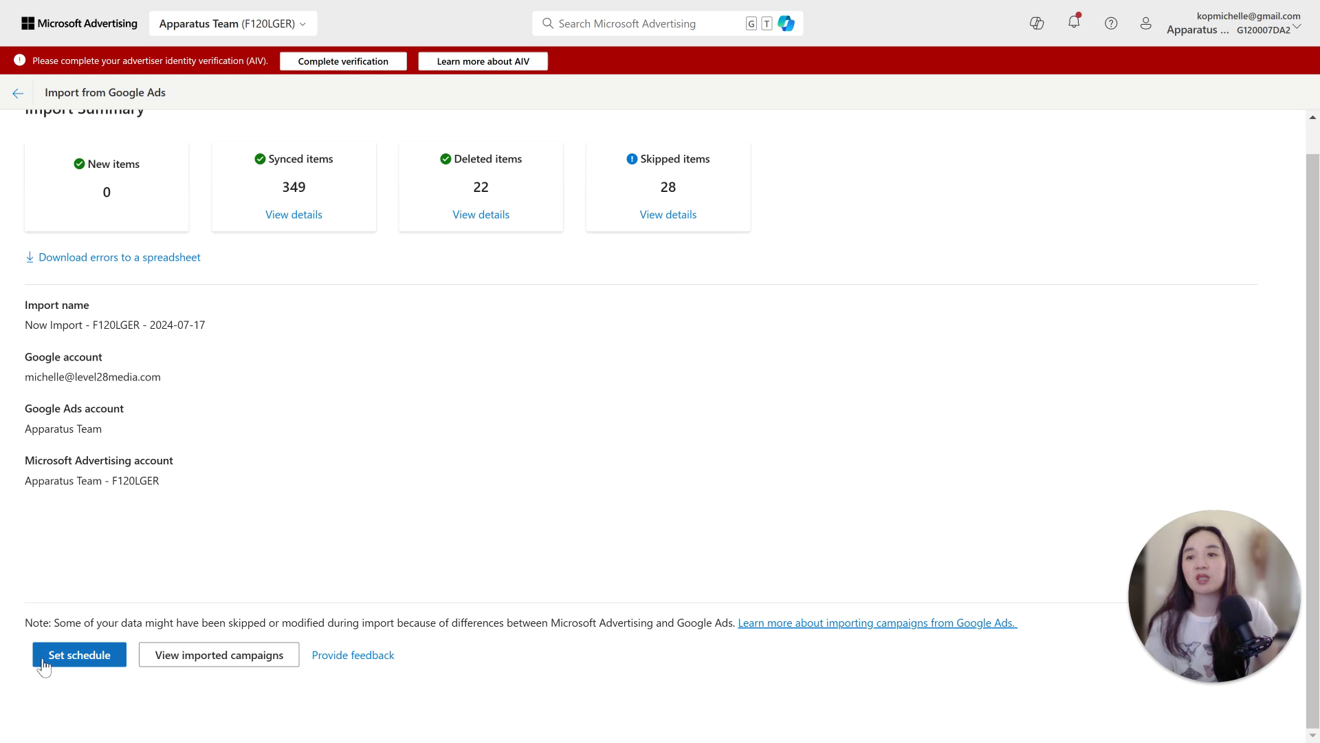
List the imported campaigns and inspect NB_Construction's shared budget, leaving it unchanged
click(165, 654)
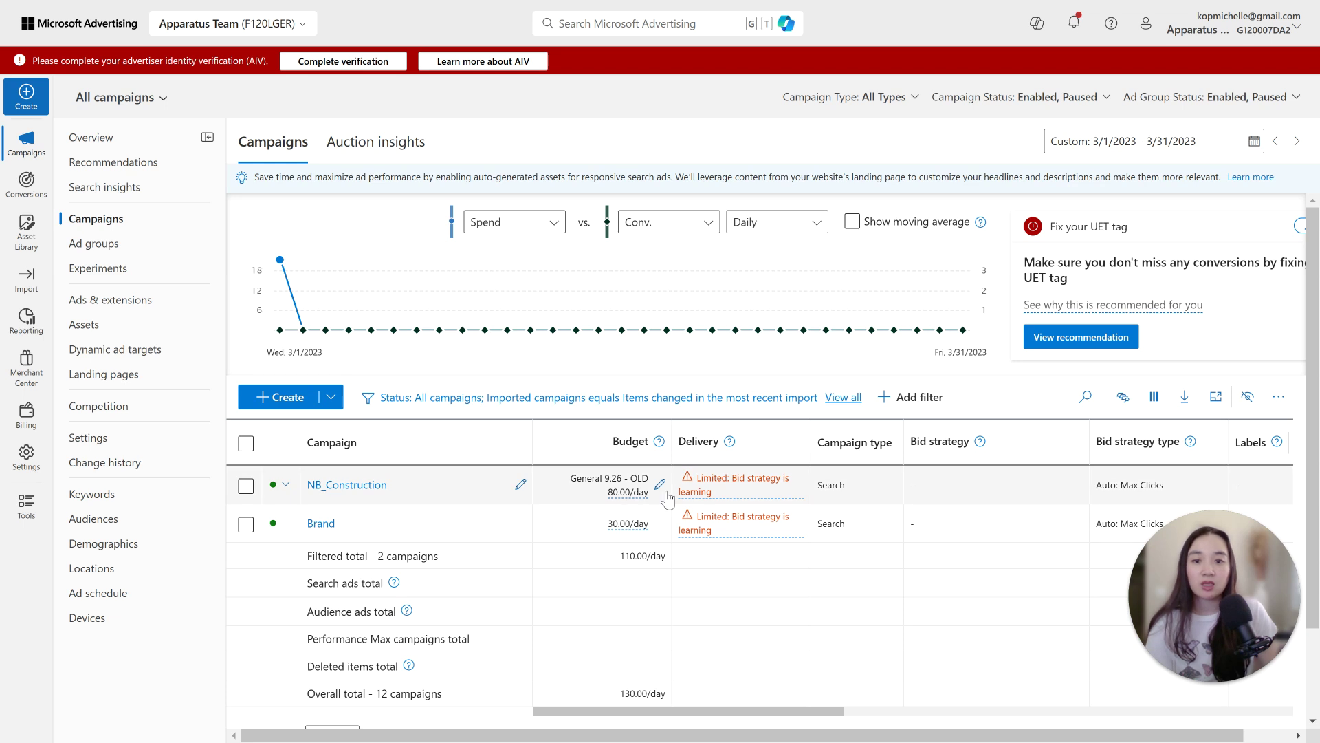
mouse_move(629, 531)
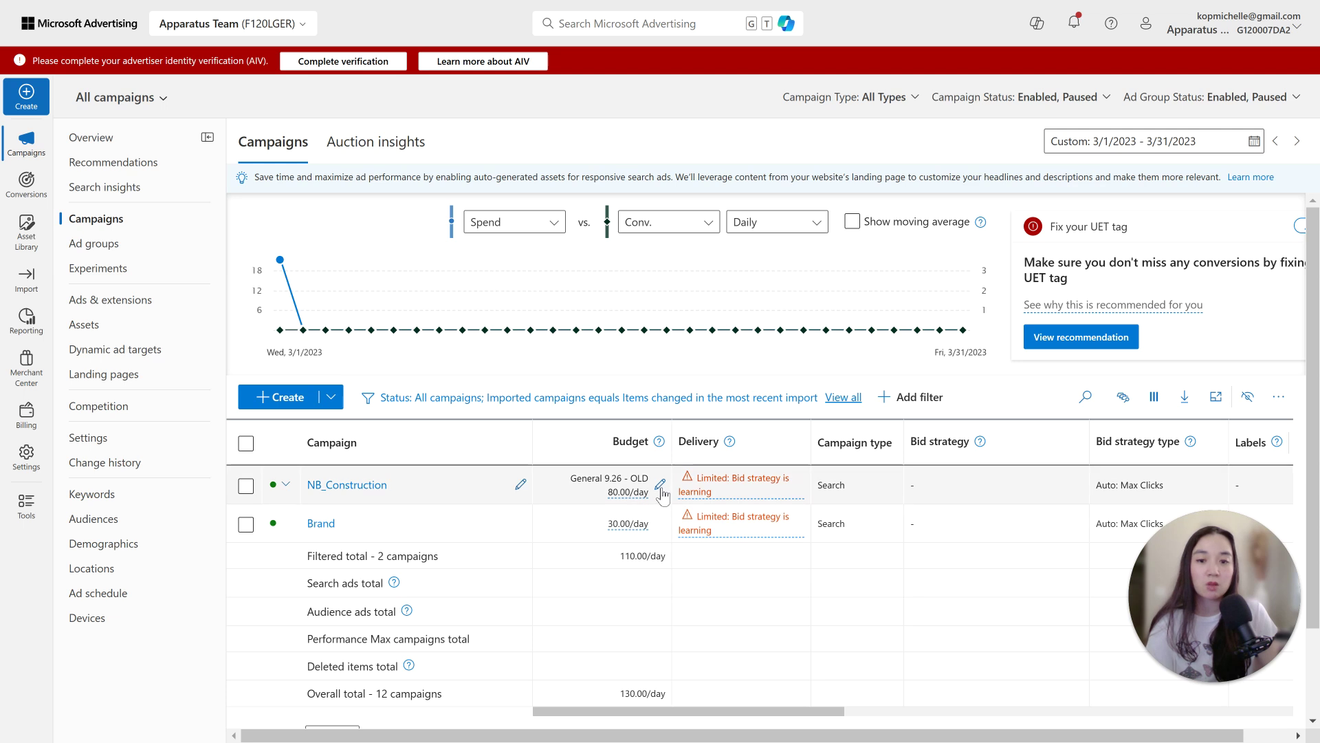
click(660, 485)
click(521, 553)
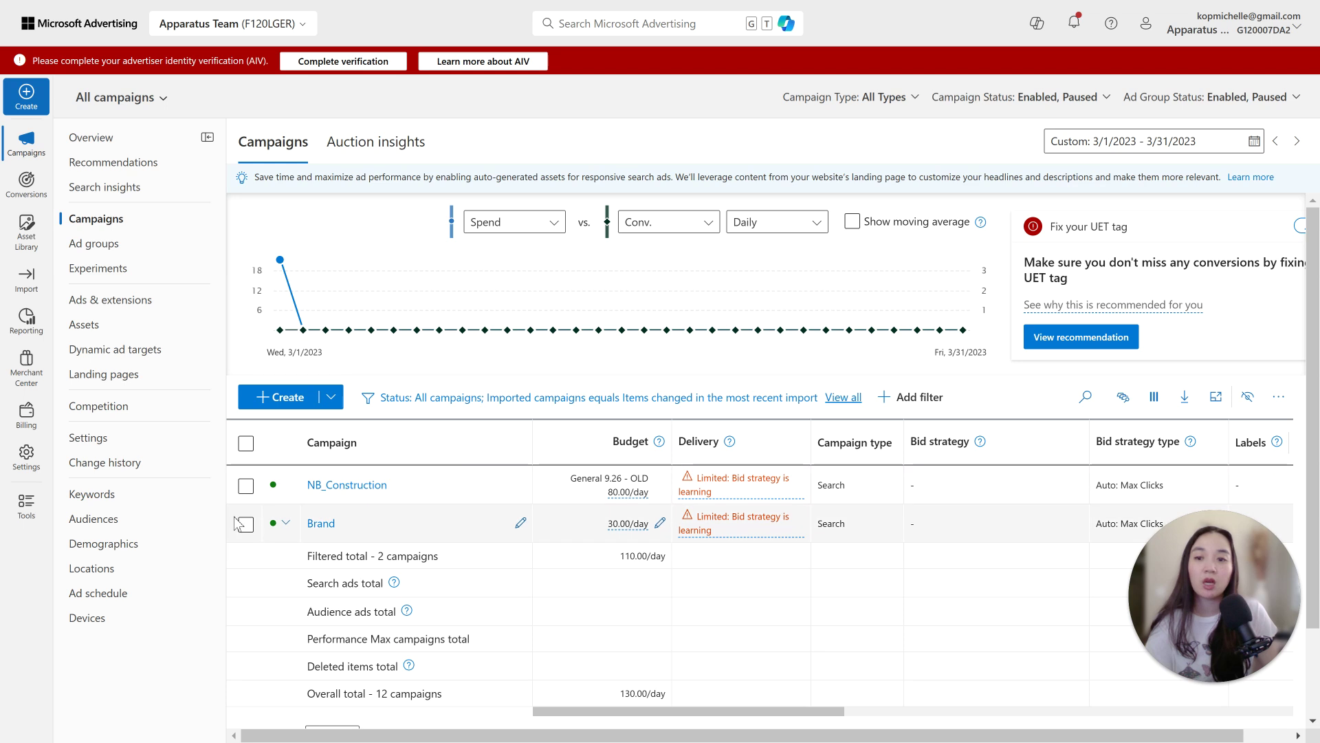
Select both NB_Construction and Brand campaigns and pause them via Edit > Pause
click(247, 444)
click(359, 409)
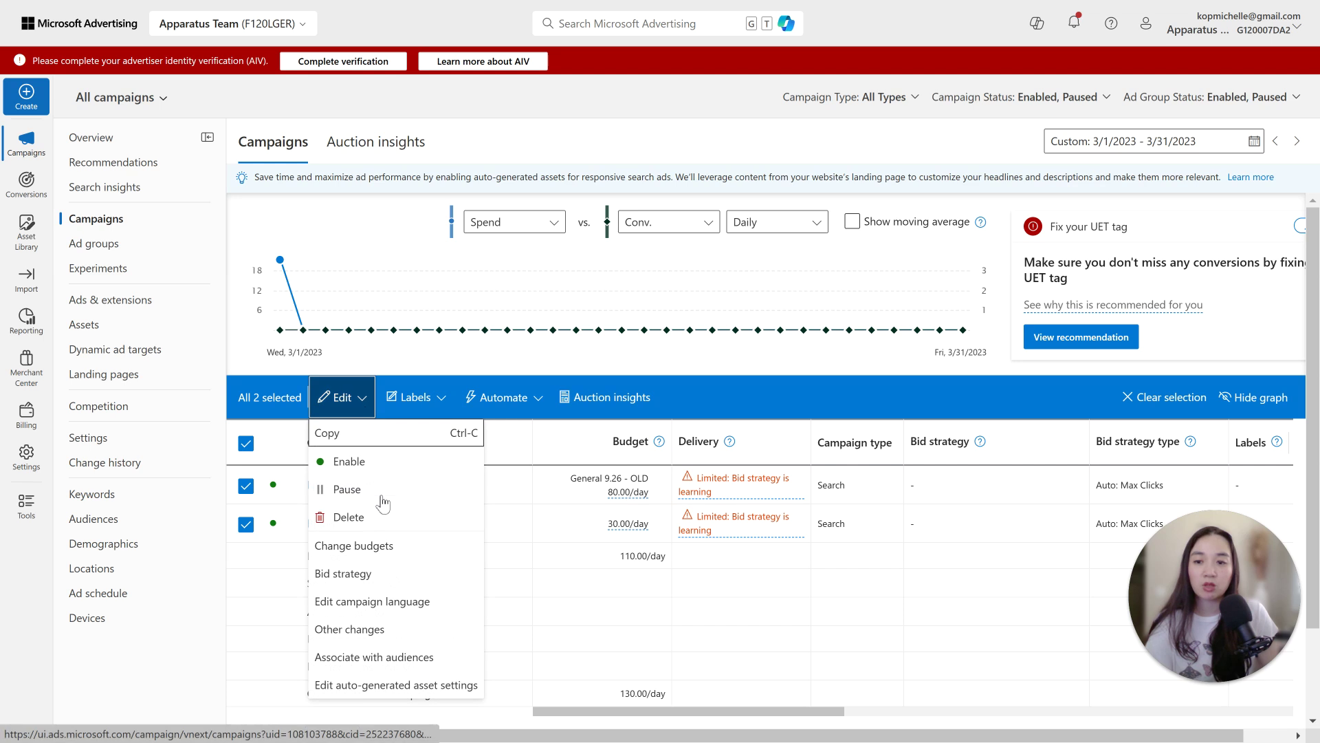
click(389, 492)
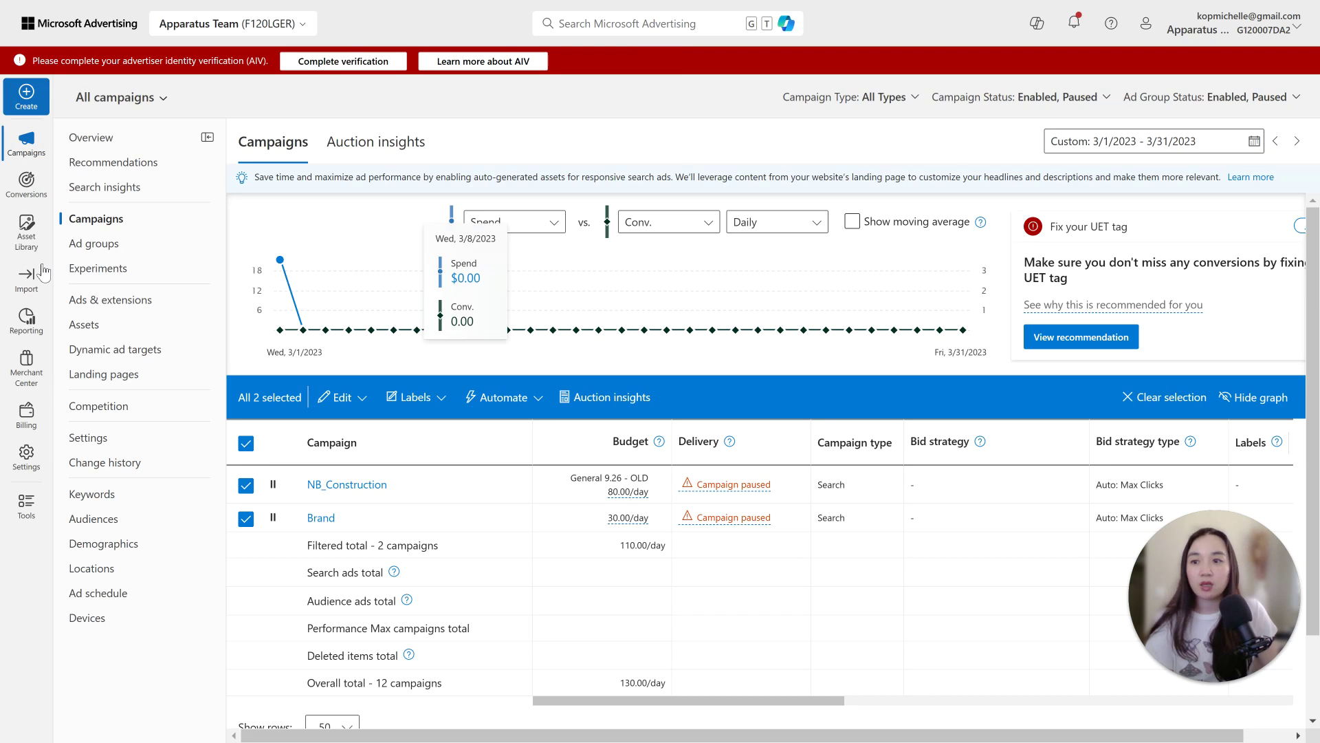
mouse_move(160, 310)
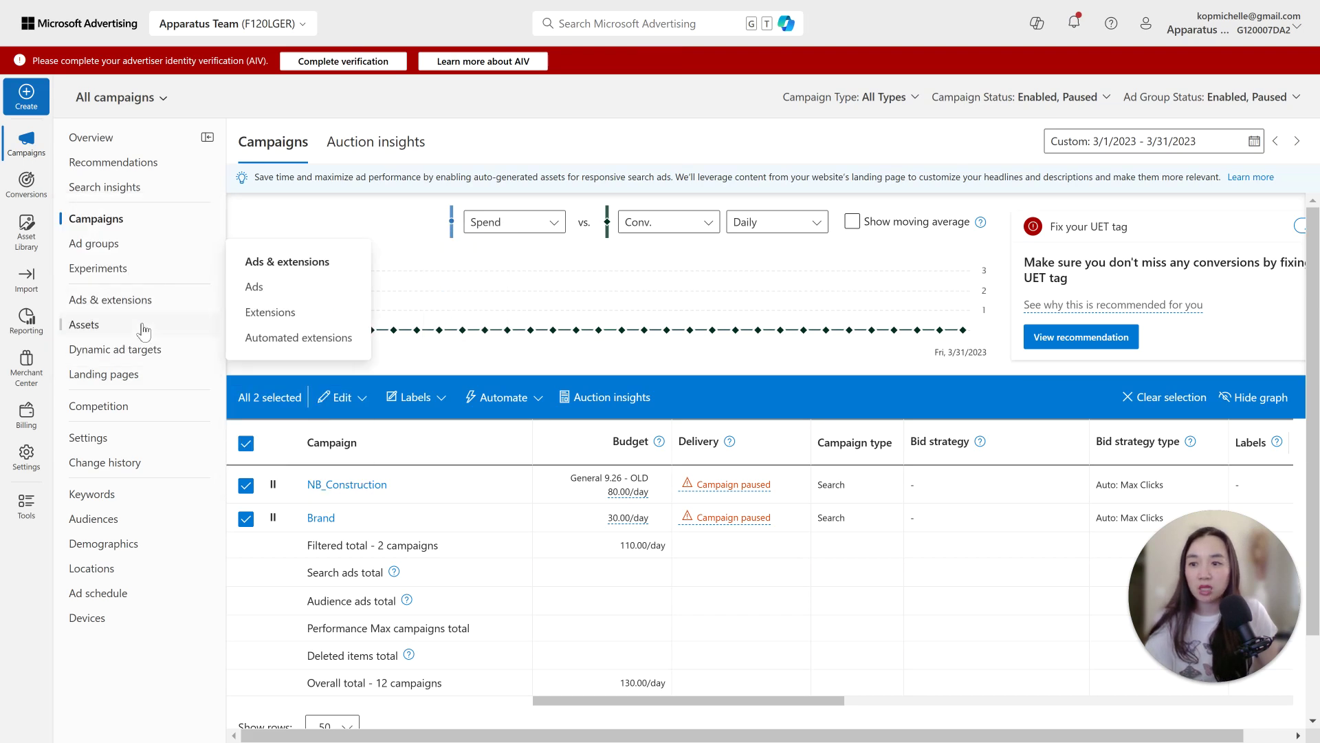
Go to Ads & extensions, show the Extensions tab, and expand the extension-type View list
click(142, 330)
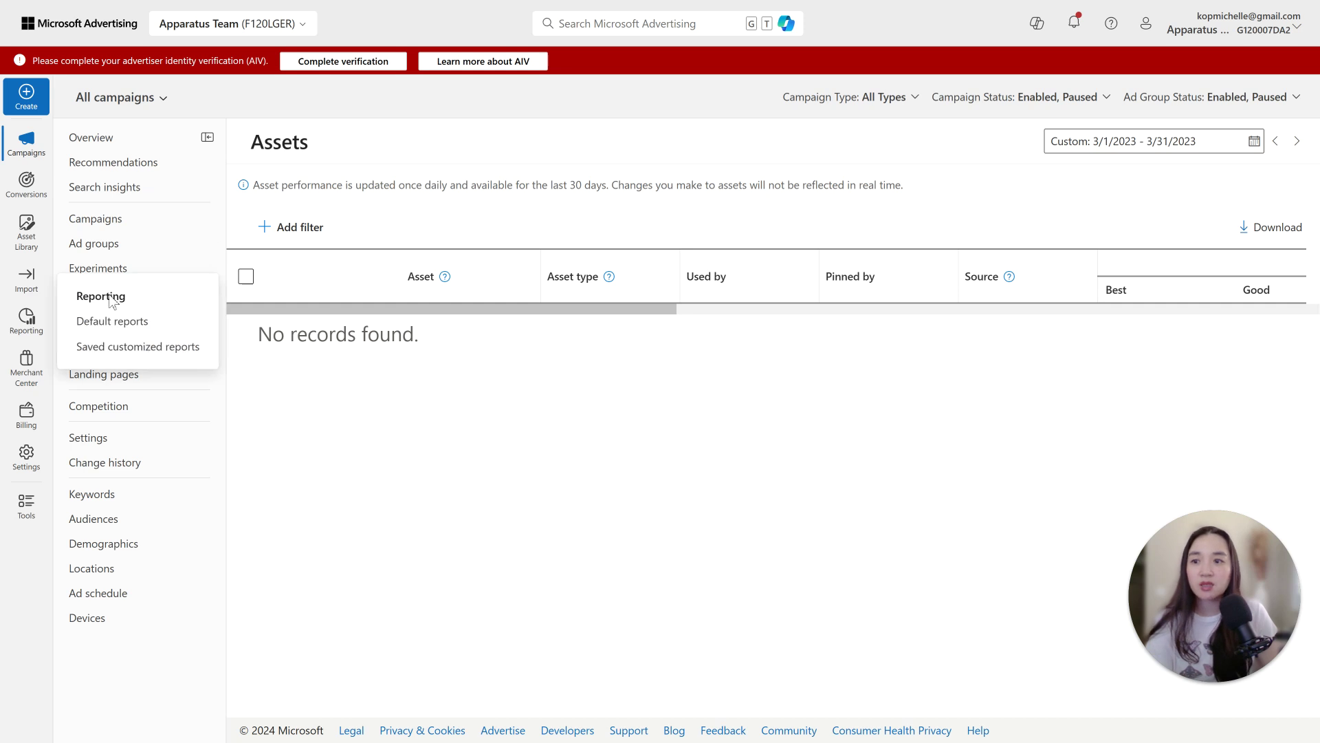
click(209, 308)
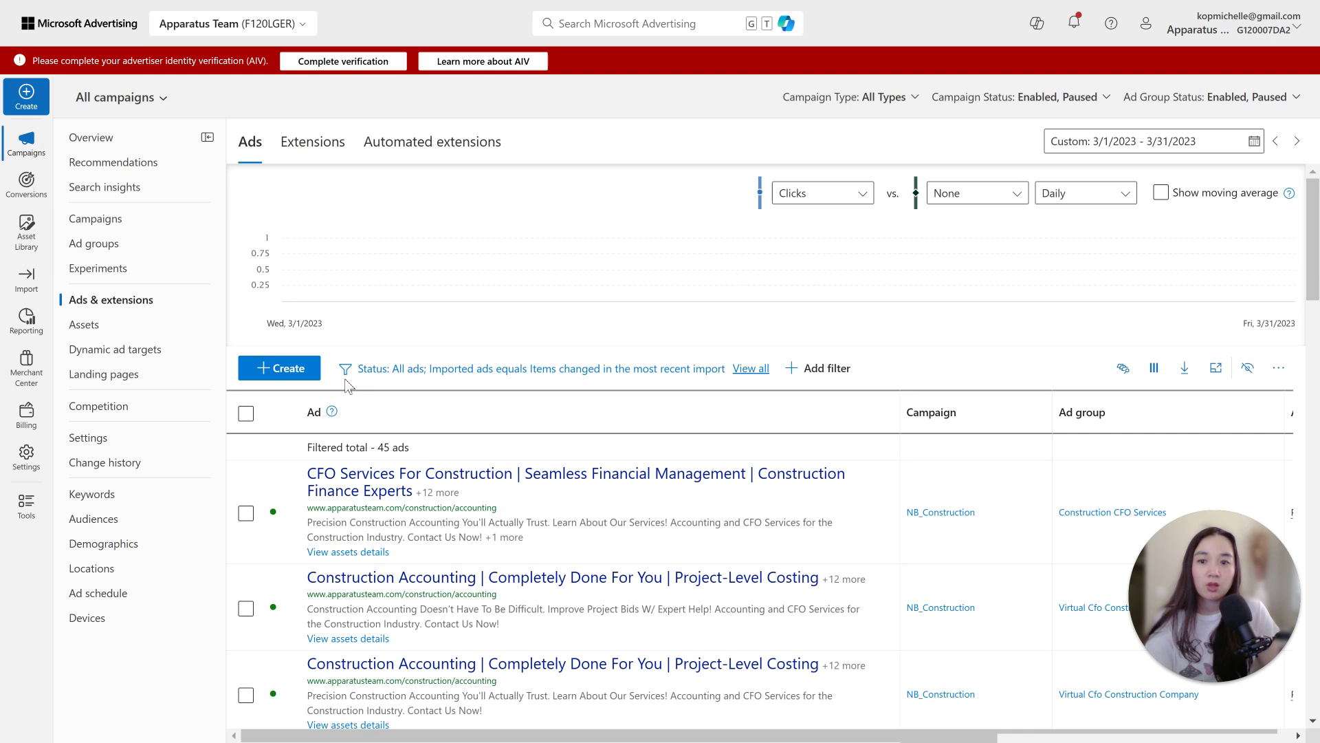
click(297, 372)
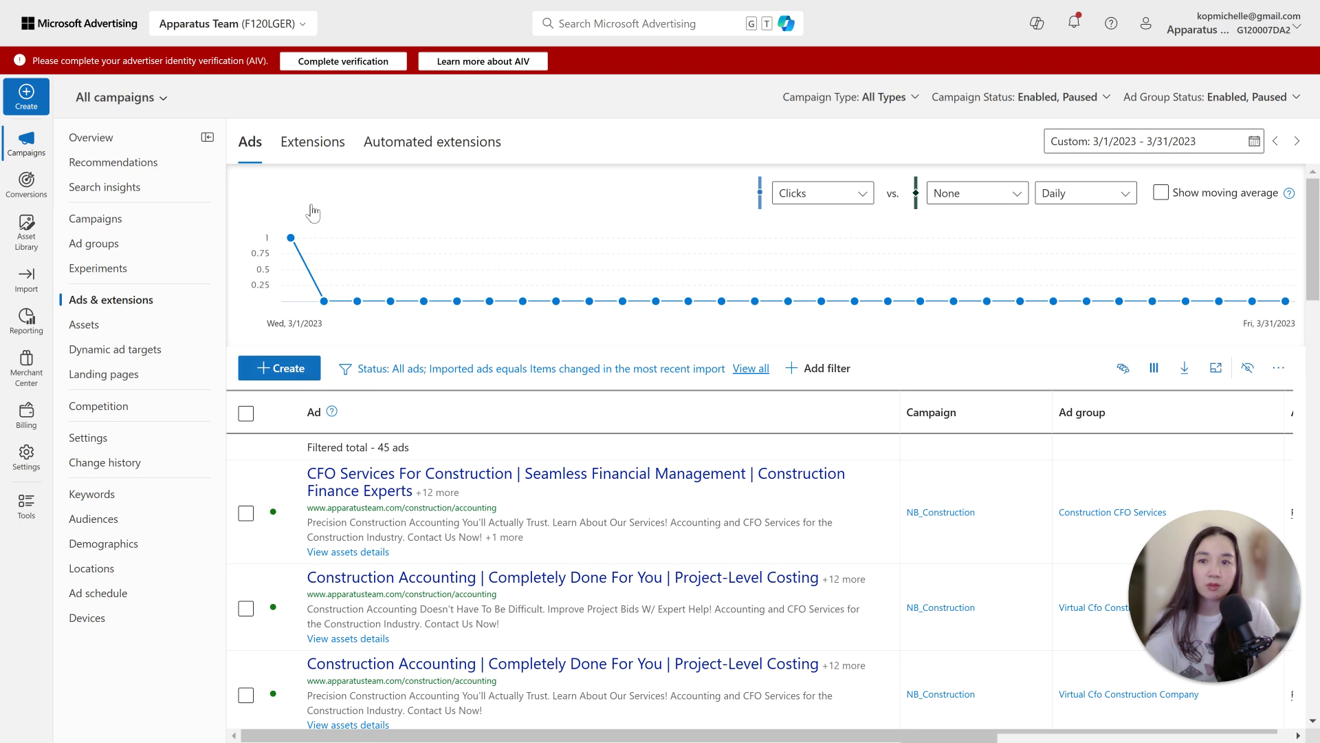
click(311, 147)
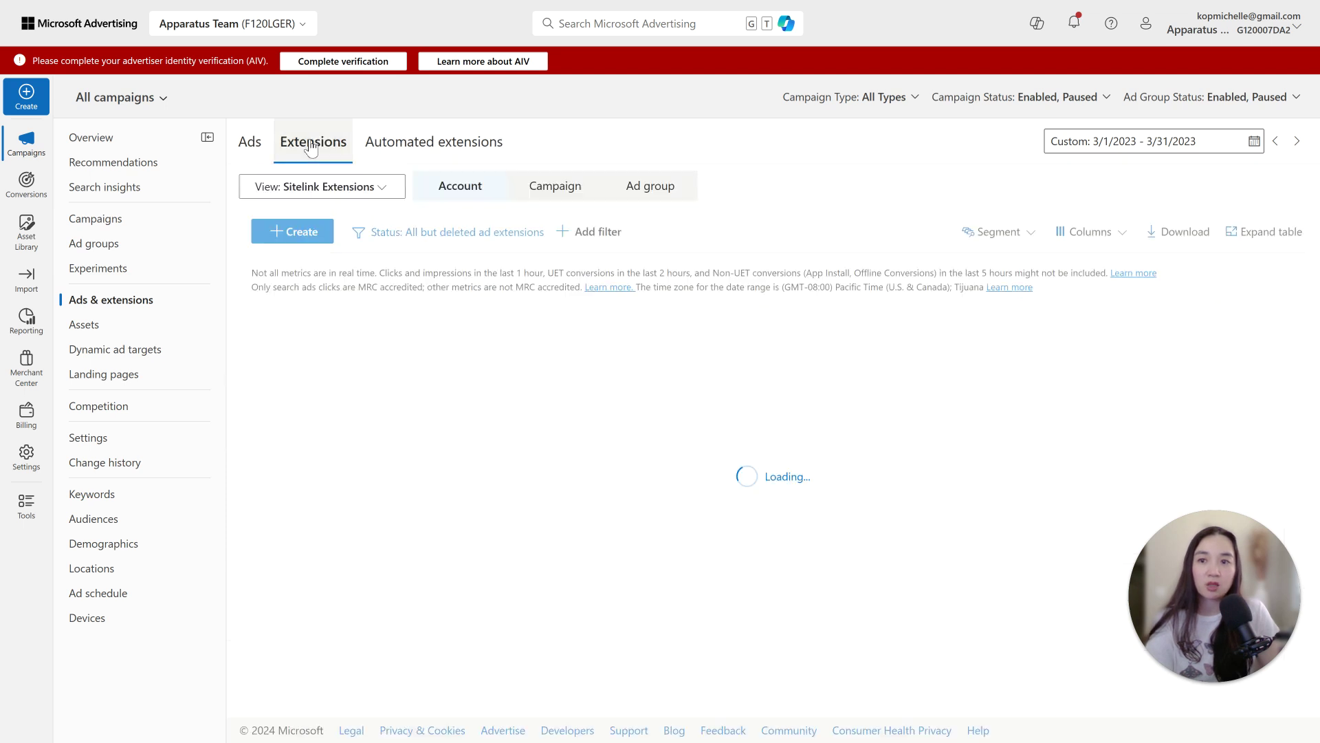
click(338, 189)
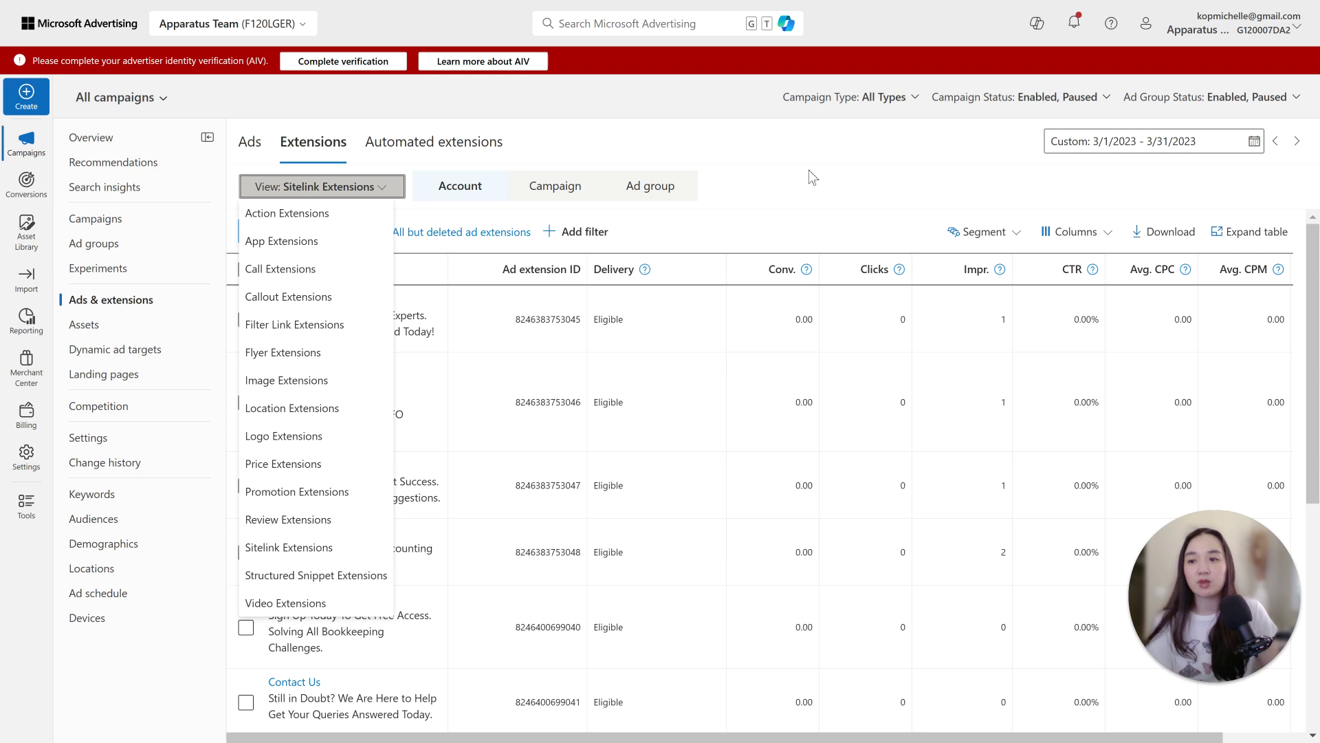
mouse_move(619, 4)
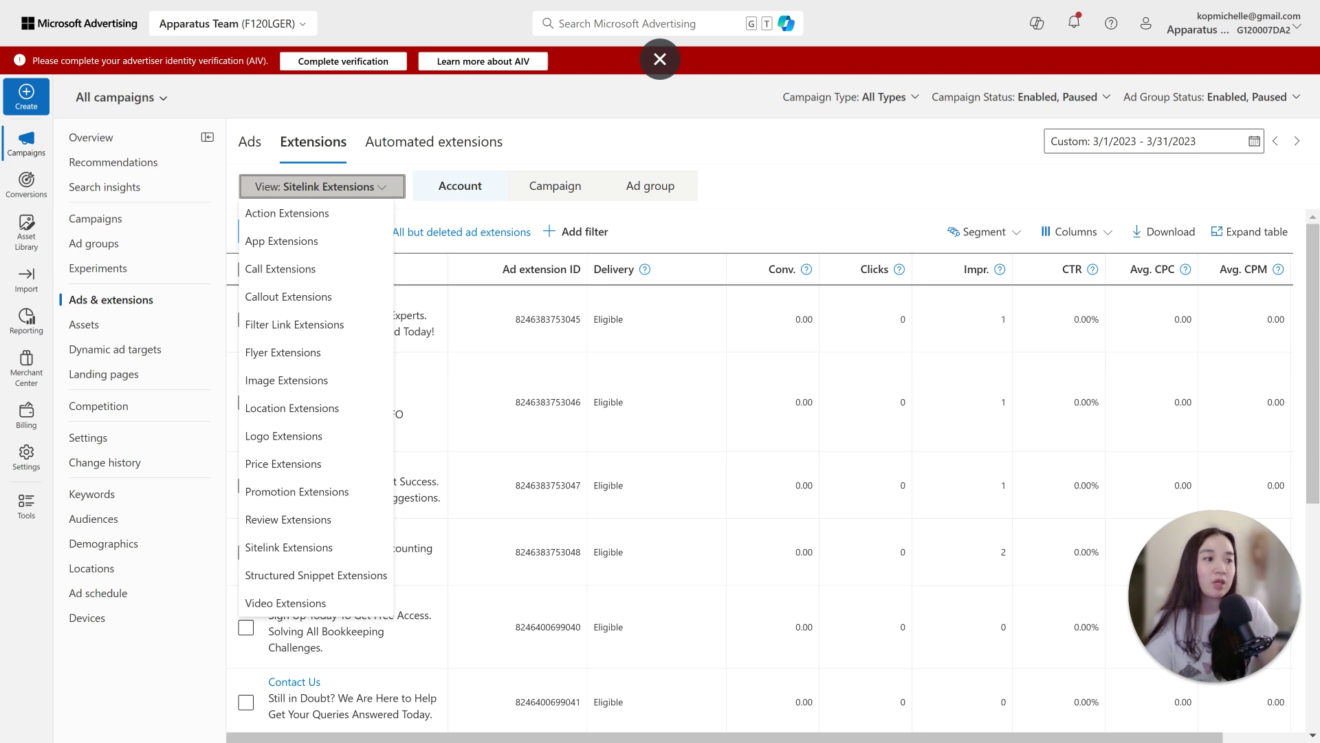